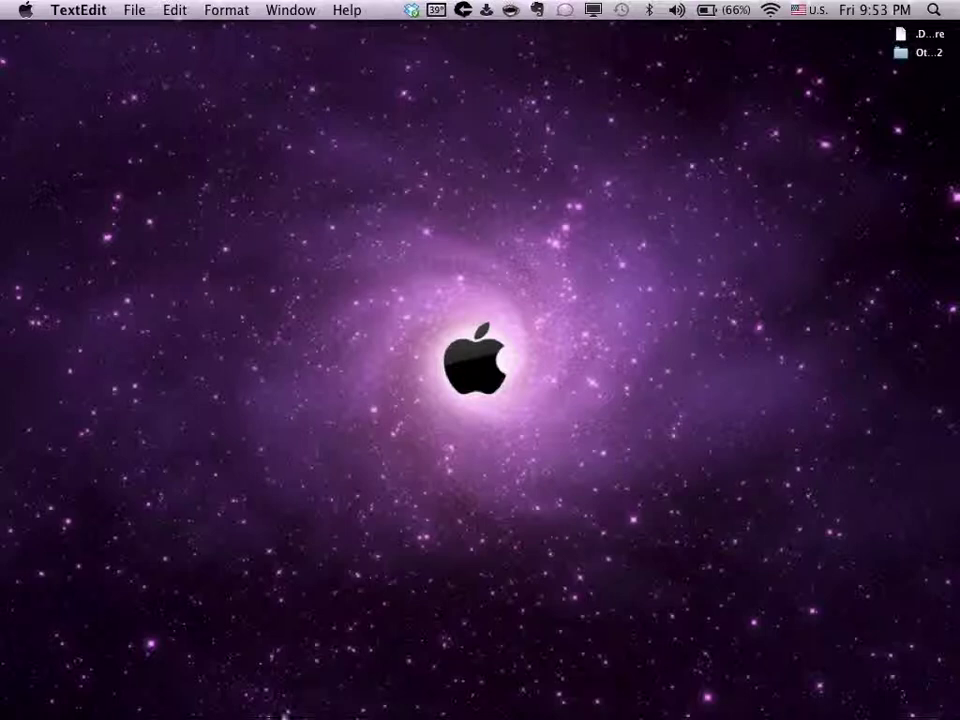
Step: Switch to Safari and view the Premium Blogger Templates page alongside the Google page
mouse_move(285, 712)
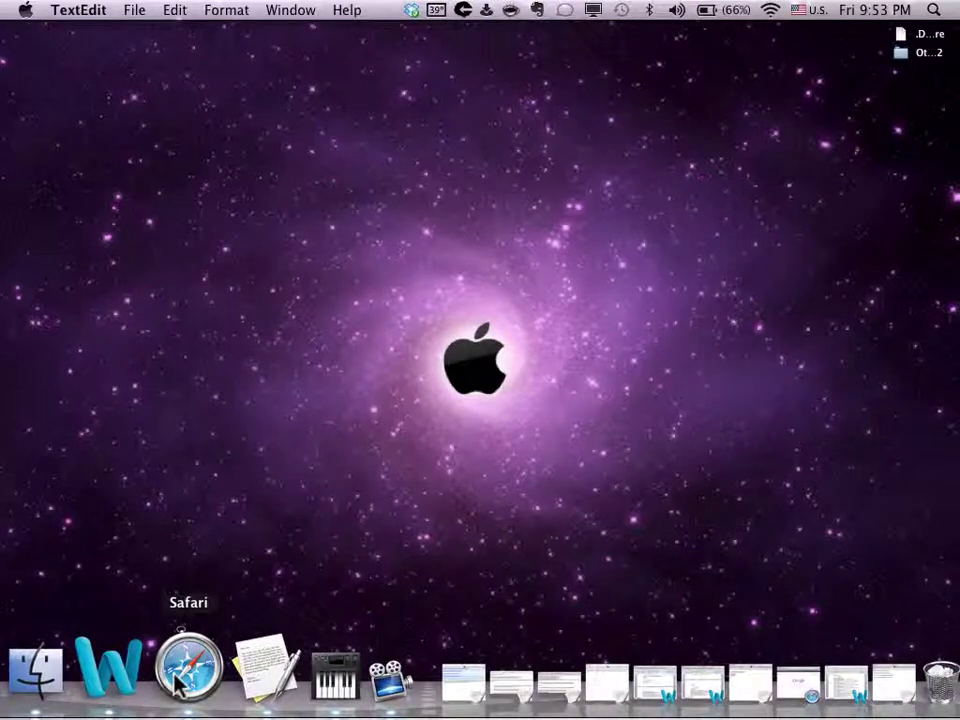
click(177, 684)
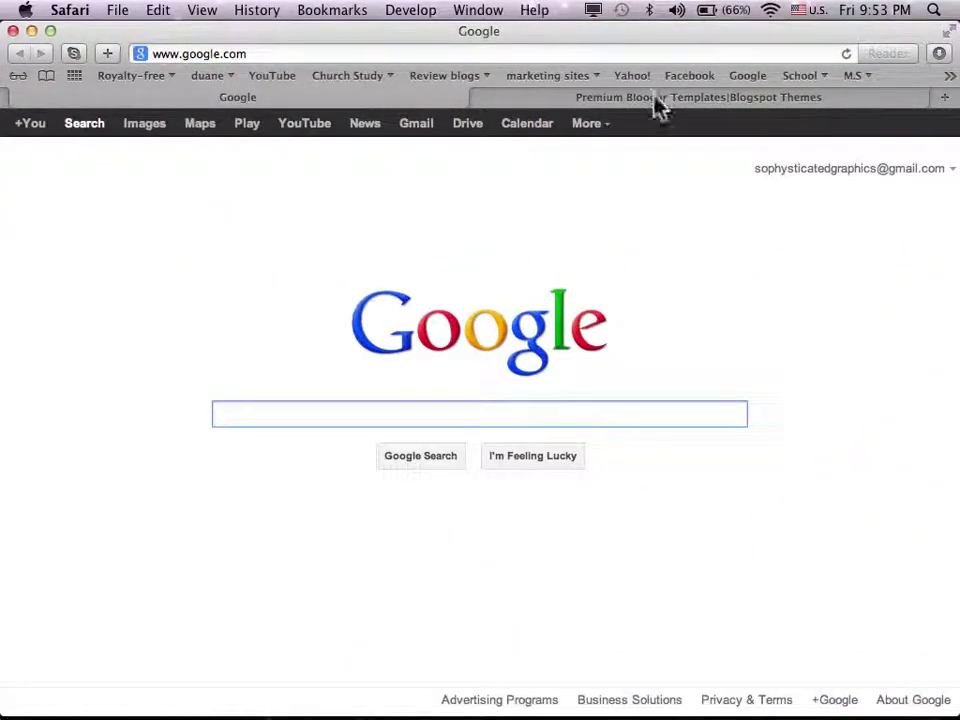
click(655, 100)
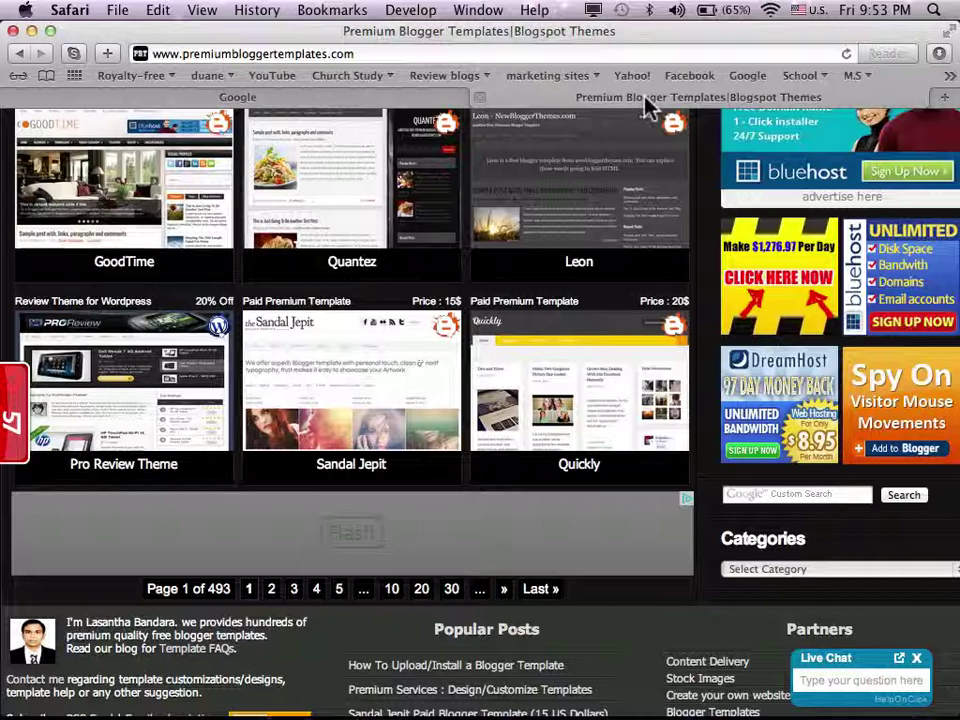
click(422, 104)
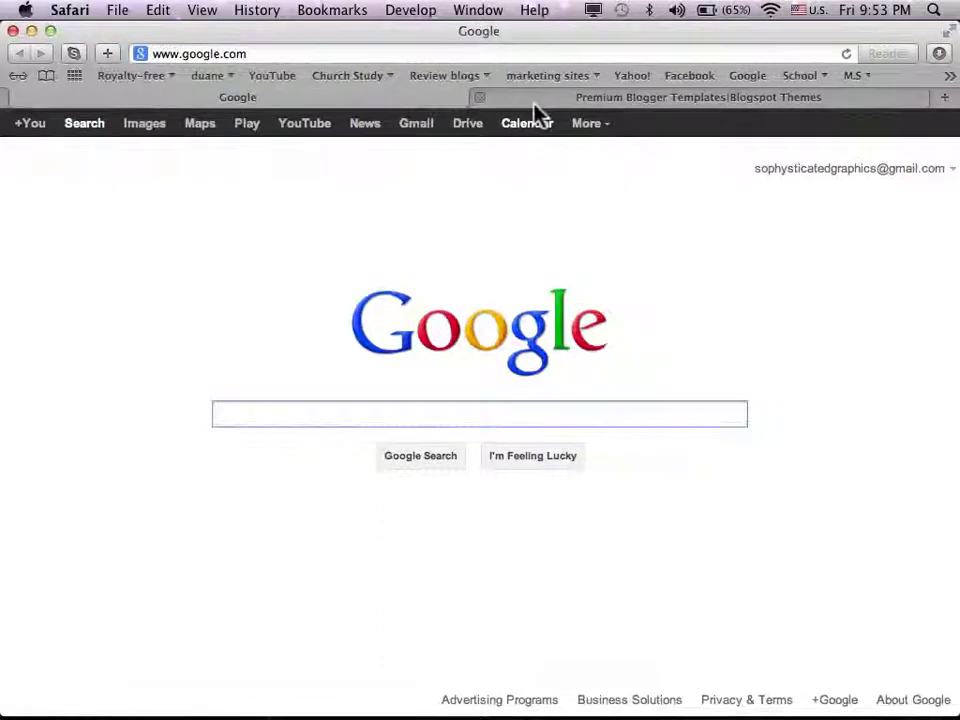
click(492, 100)
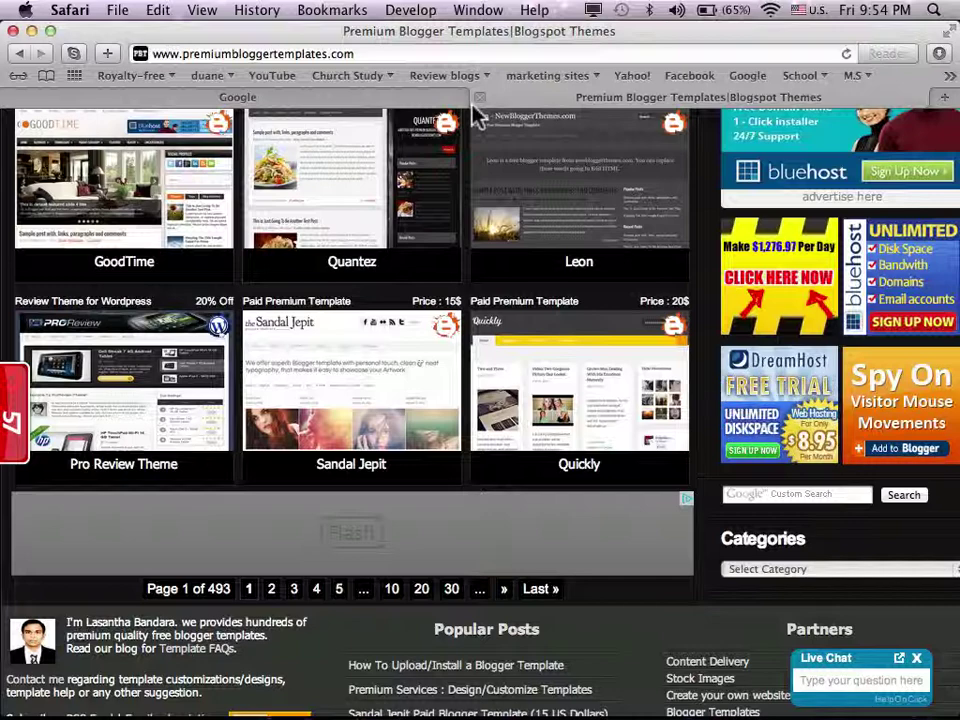
Step: Search Google for "blogger" and open the Blogger dashboard from the results
click(398, 96)
key(b)
key(l)
key(o)
key(g)
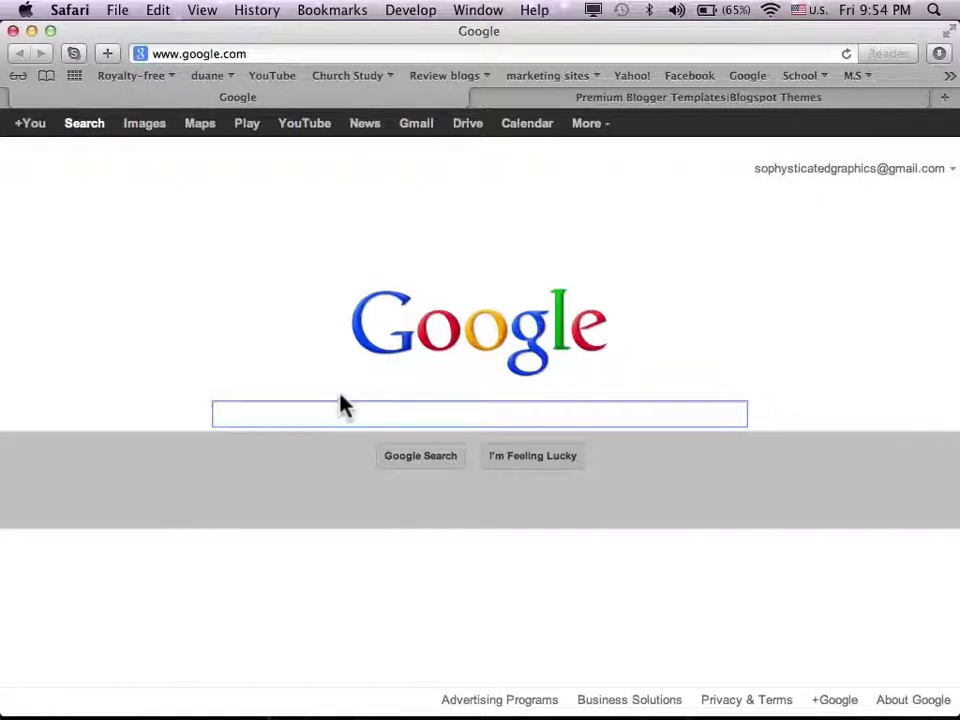
text(gblo)
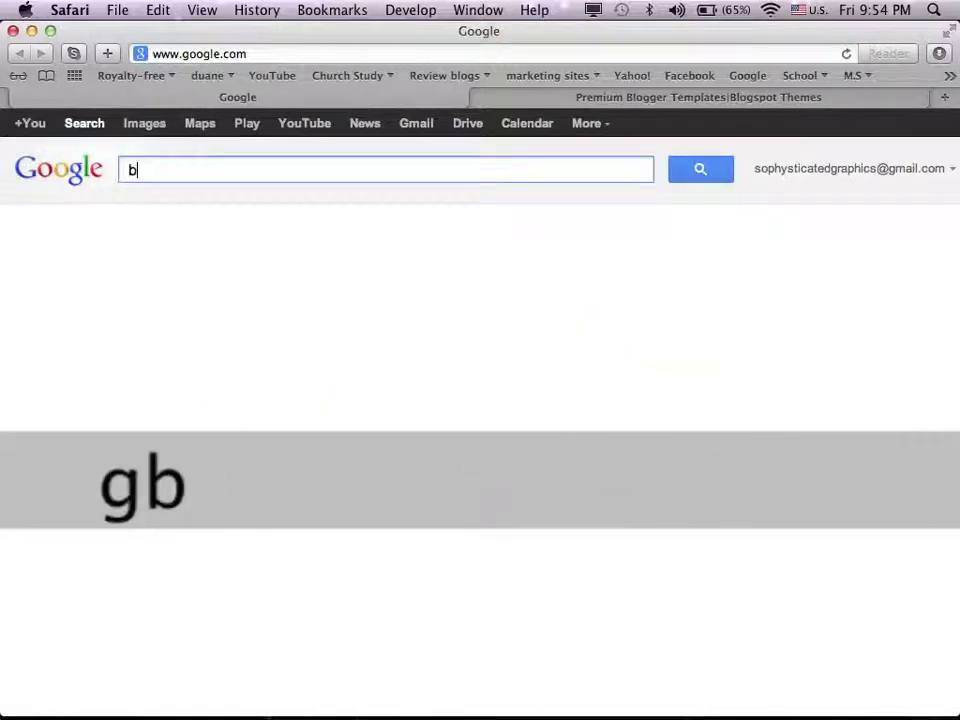
key(Down)
key(Return)
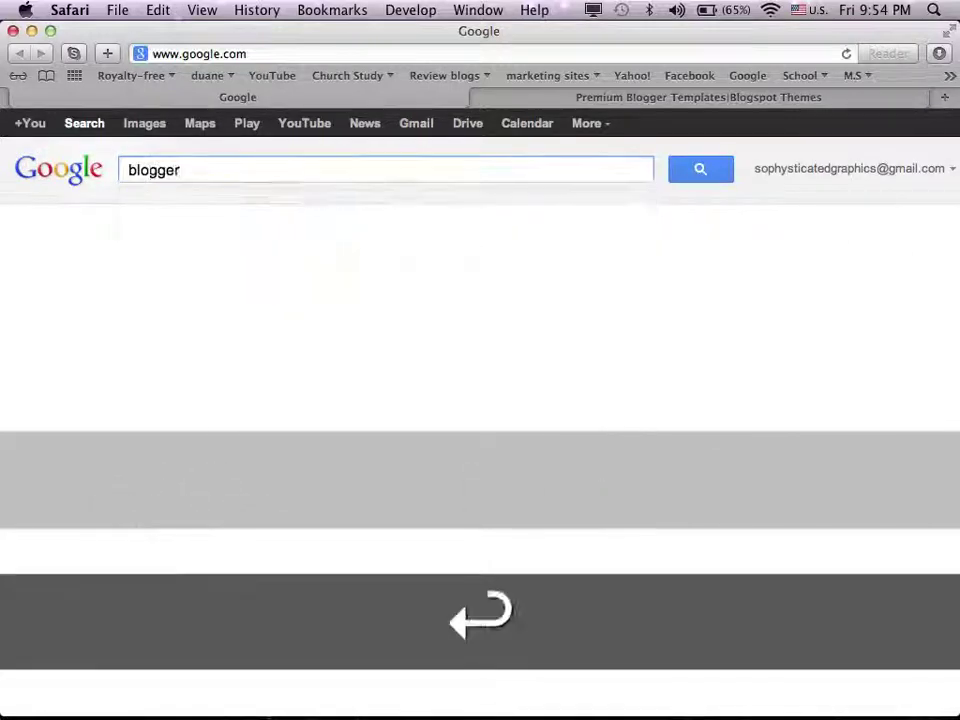
click(273, 306)
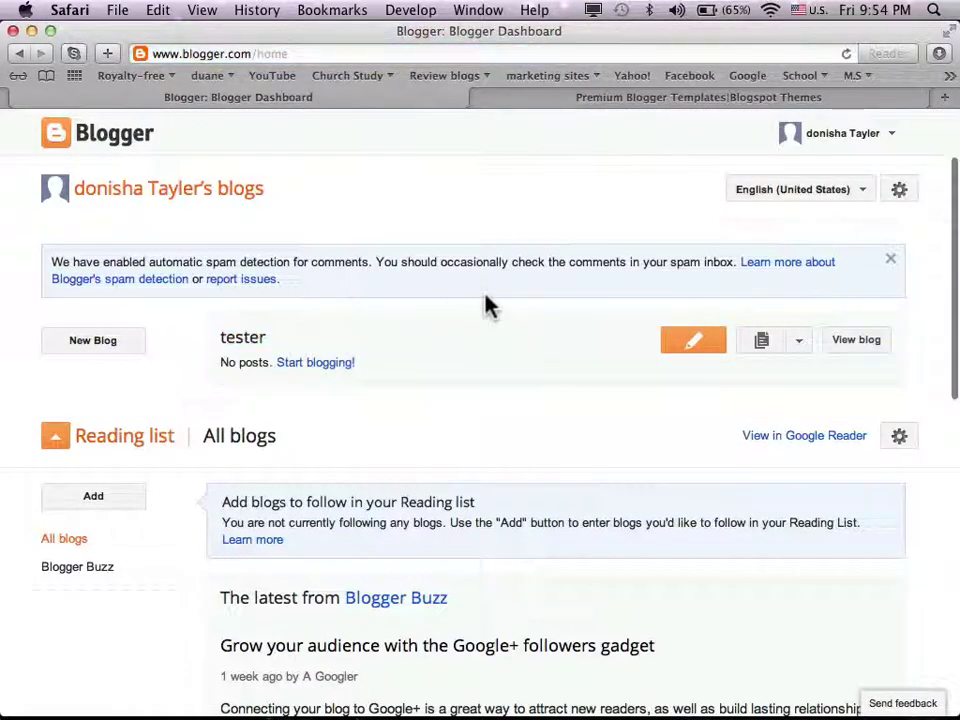
Step: Open the tester blog's overview, view the live blog and examine its slider, sidebar and social icons
click(243, 338)
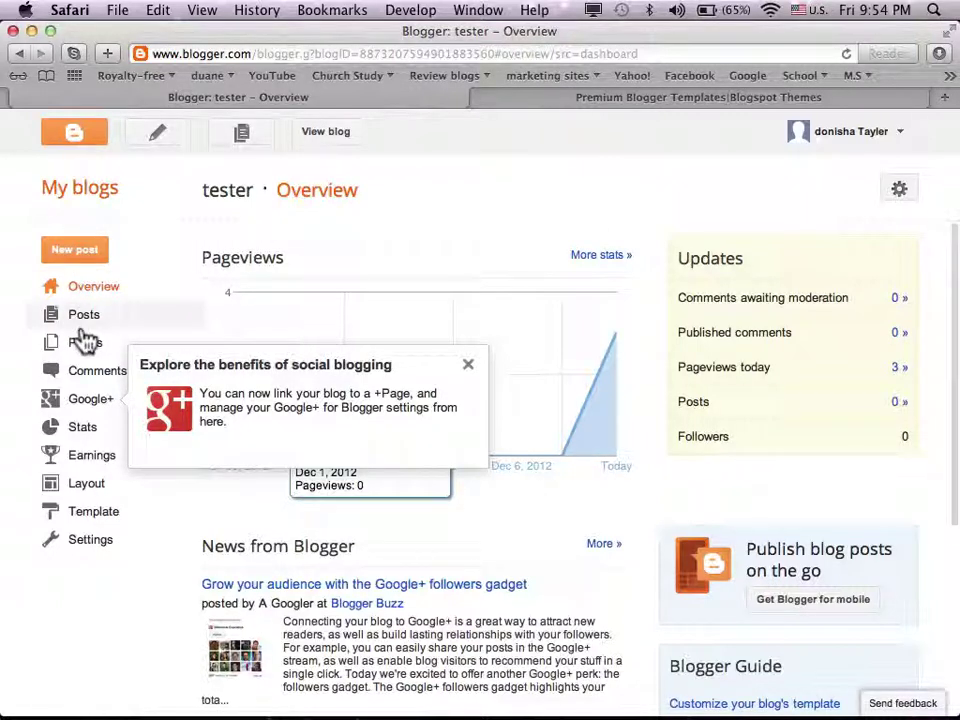
click(323, 131)
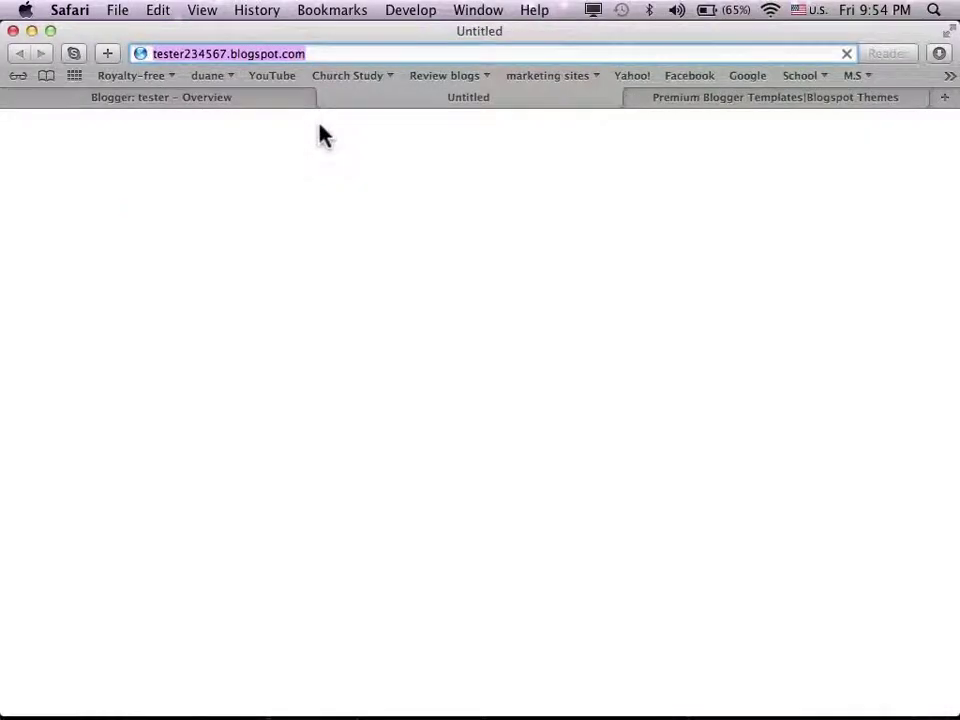
key(Down)
key(Down)
key(Down)
key(Down)
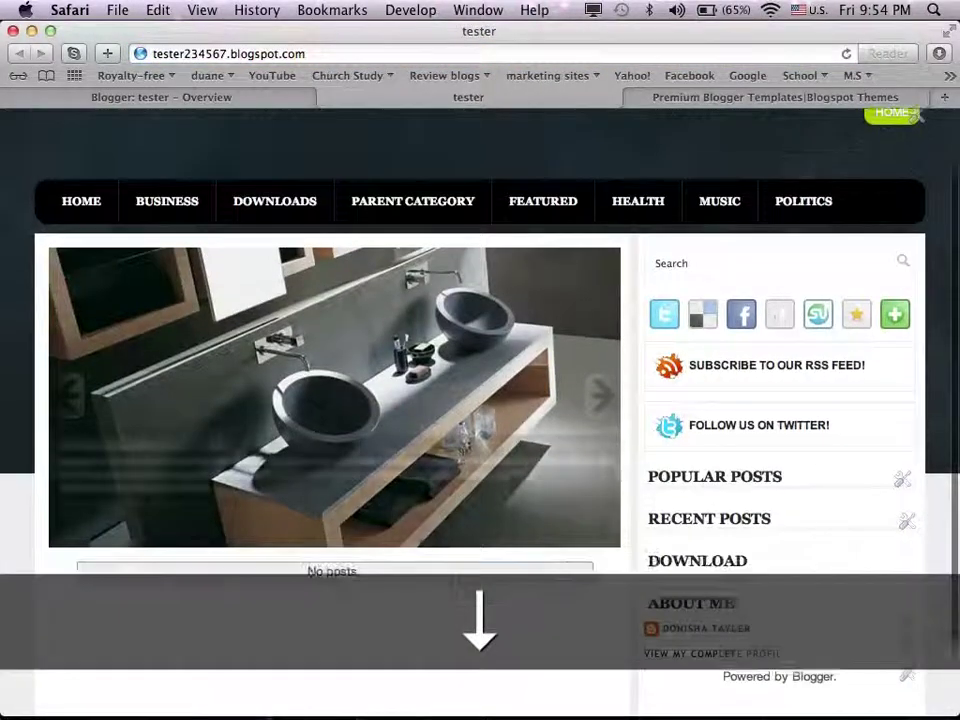
key(Up)
key(Up)
key(Up)
key(Up)
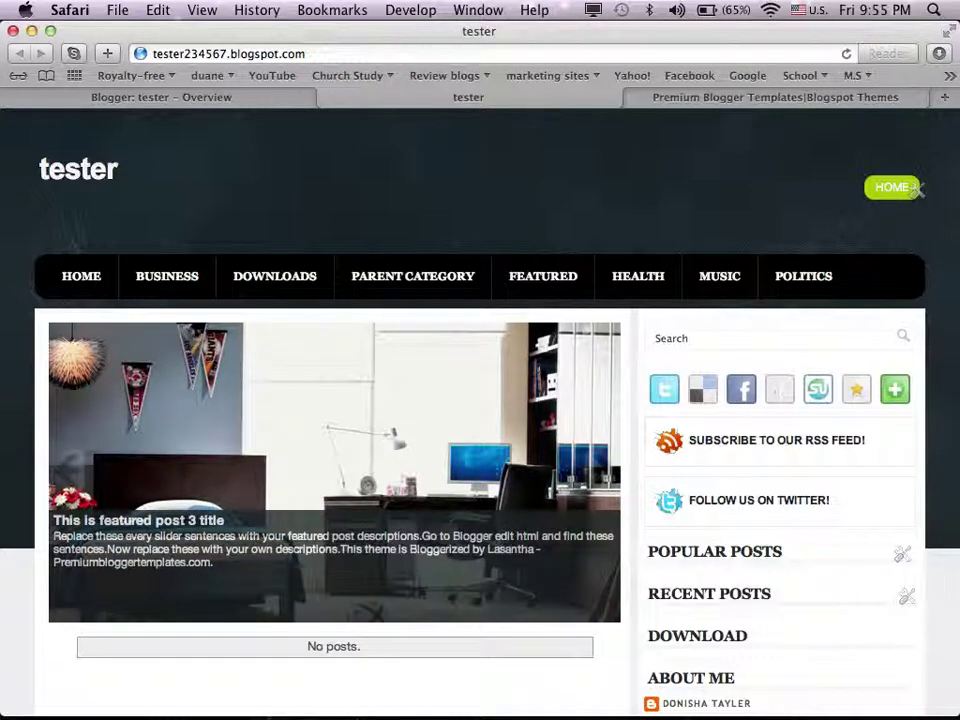
scroll(917, 189, down, 5)
scroll(917, 189, up, 1)
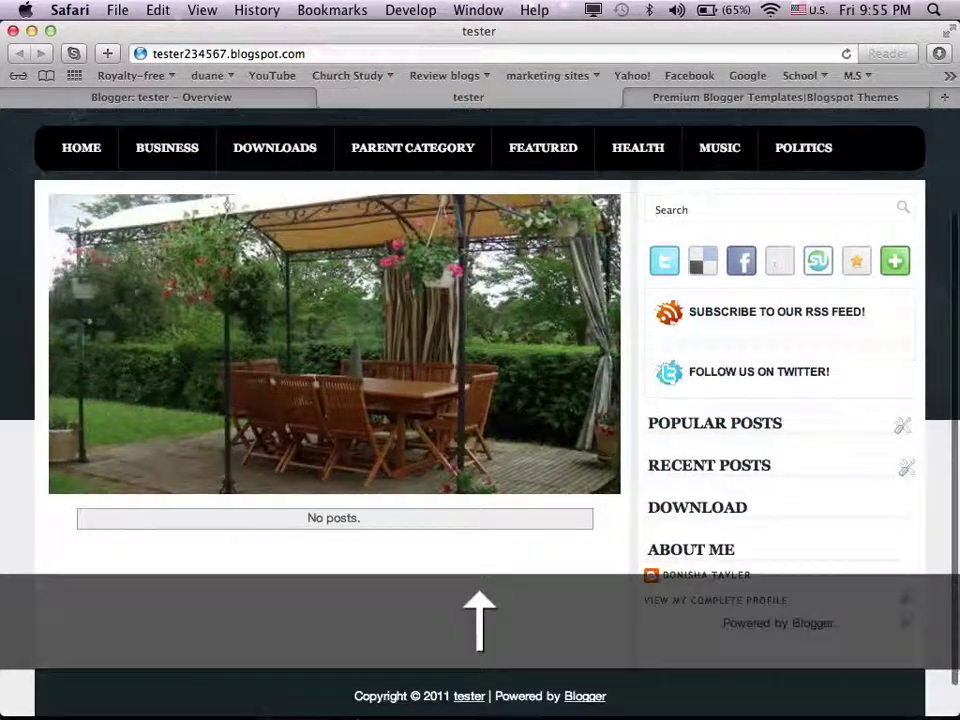
scroll(6, 332, up, 1)
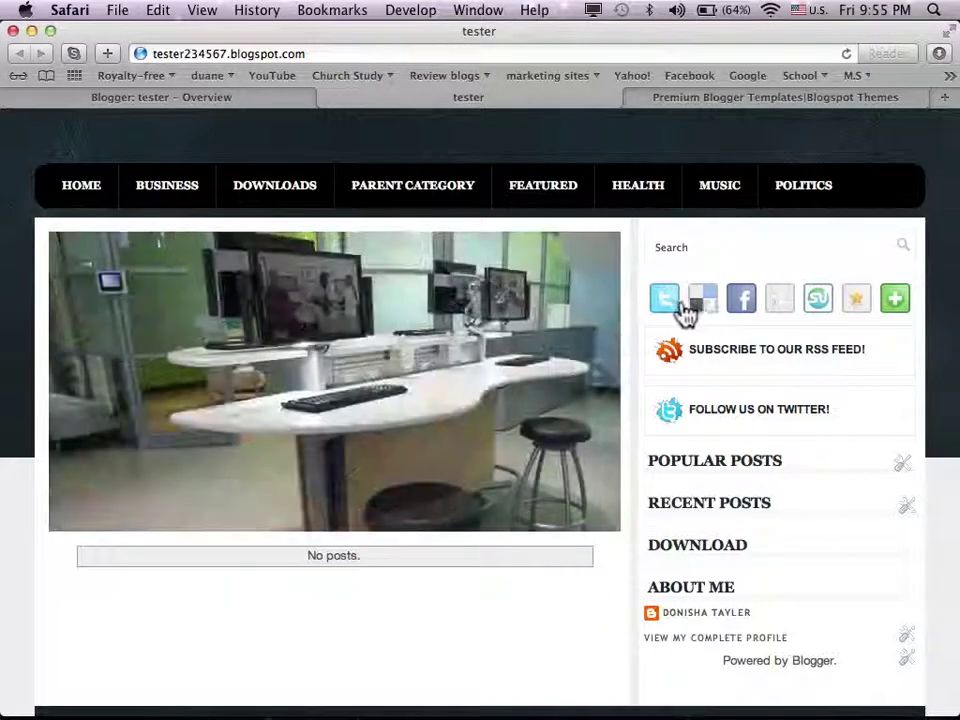
Step: Test where the live blog's Delicious and Facebook icons lead, and return to the tester blog's overview in Blogger
click(710, 305)
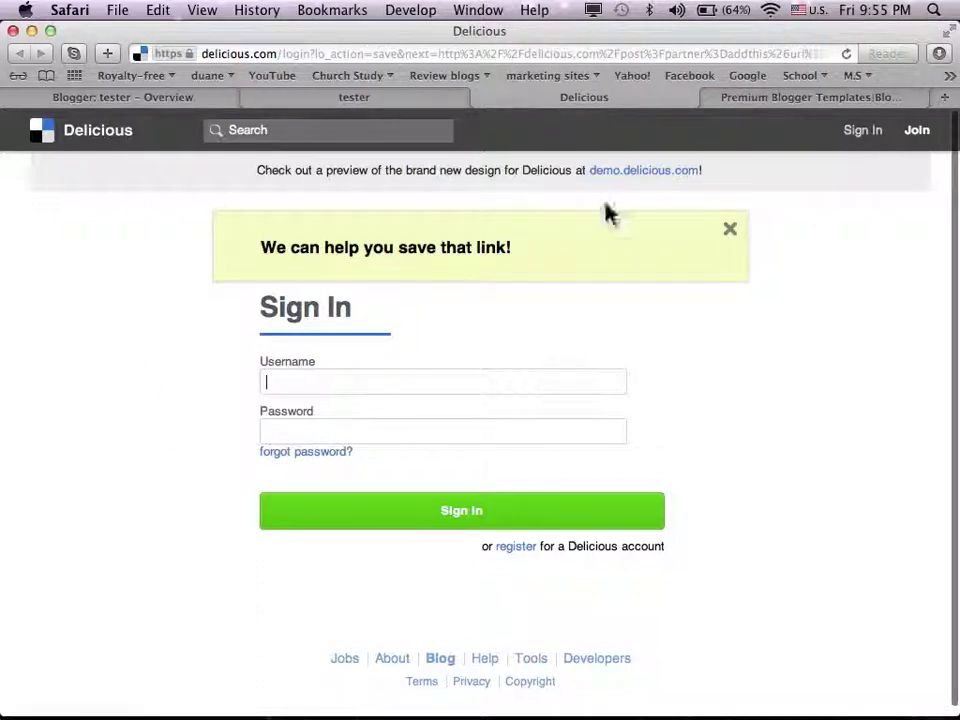
click(480, 99)
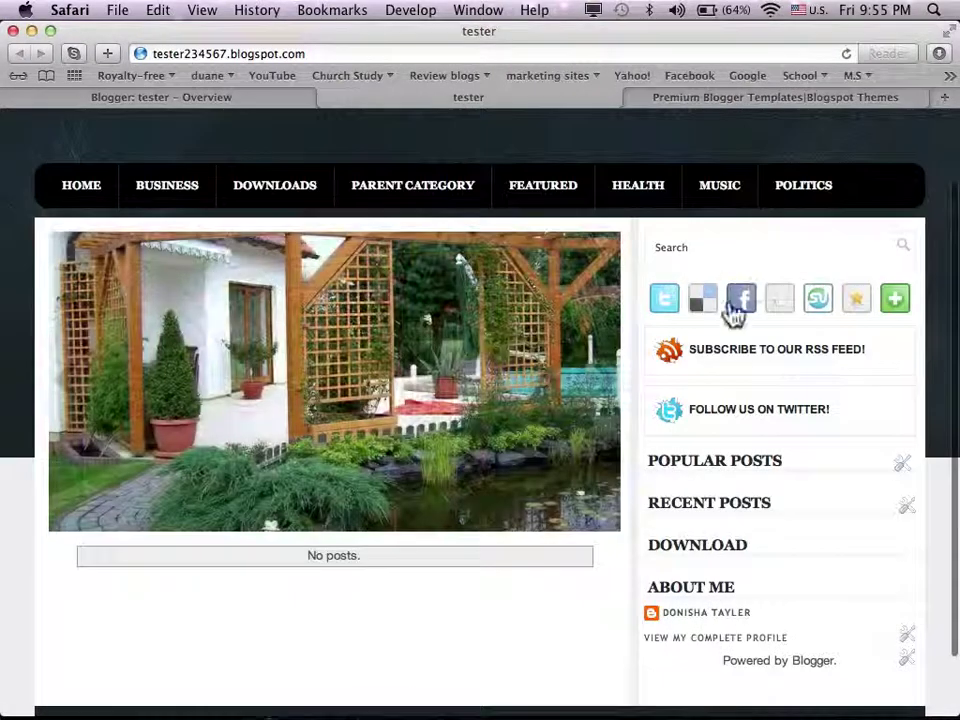
click(745, 308)
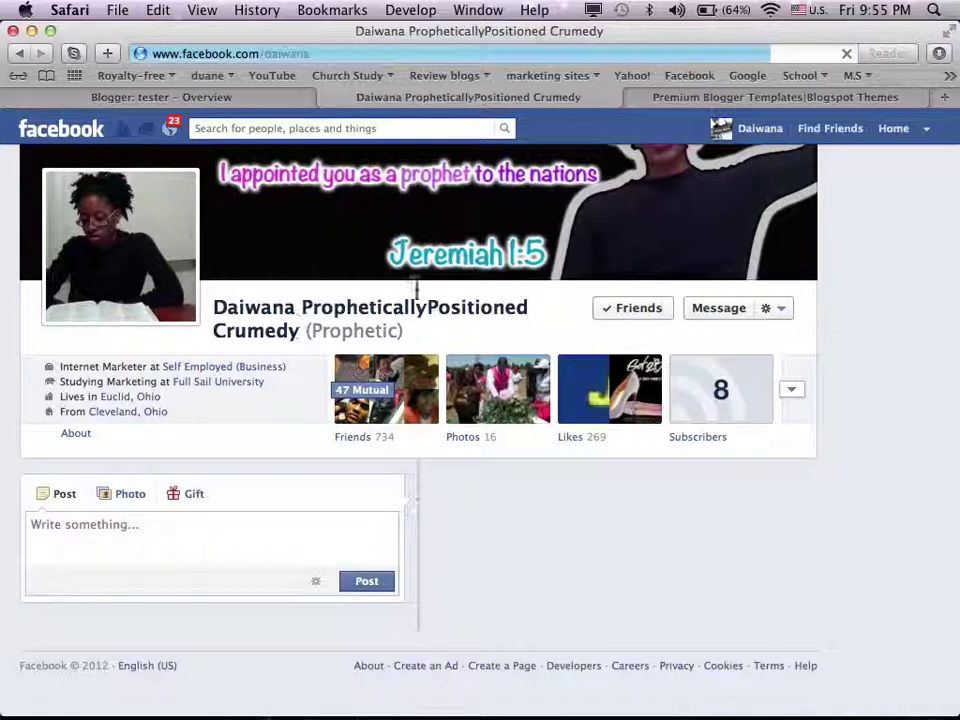
click(325, 97)
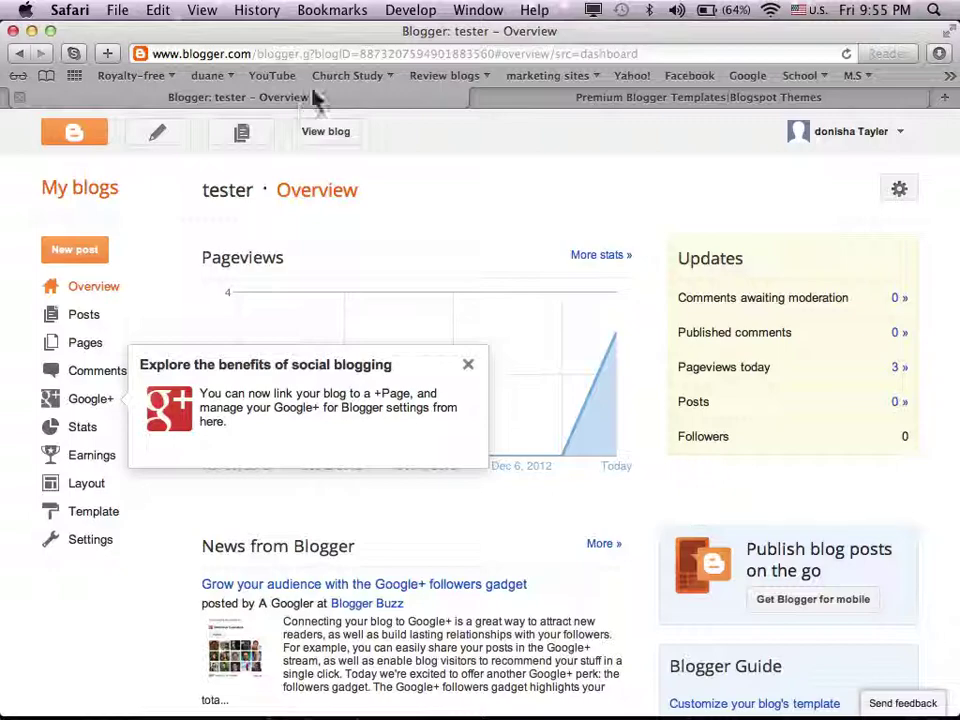
click(614, 100)
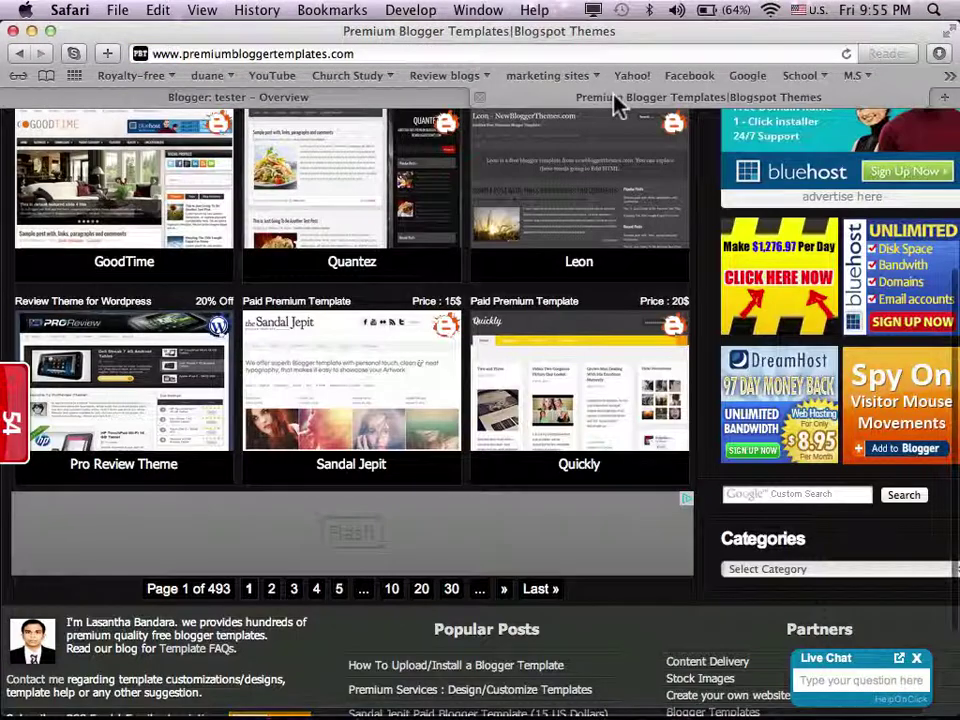
click(440, 97)
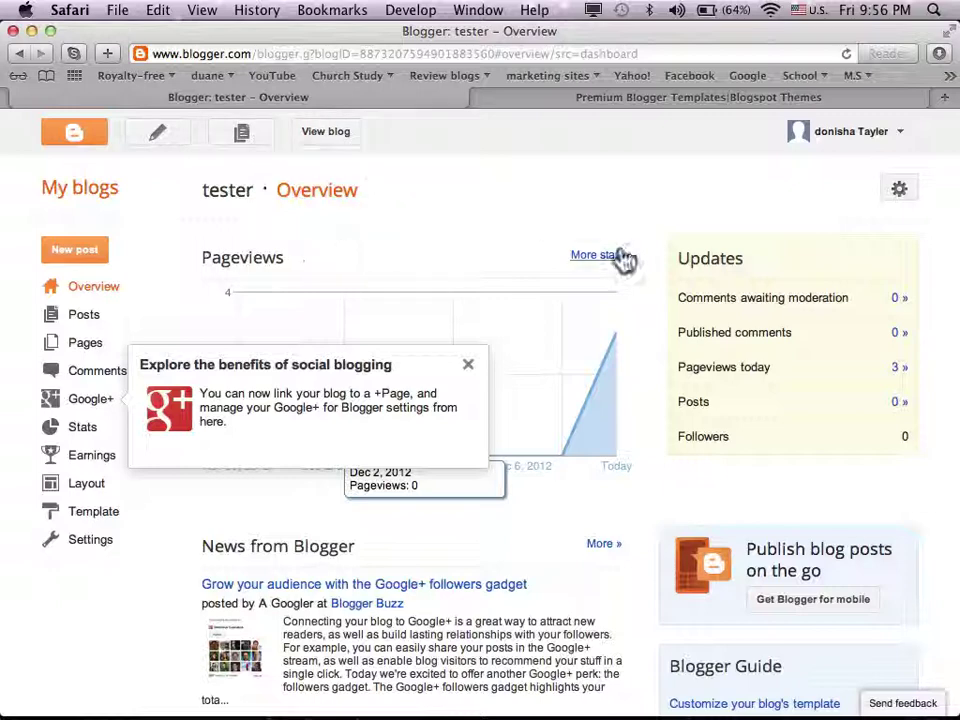
Step: Open the tester blog's template for HTML editing, accepting the warning, and copy all of its code
click(92, 513)
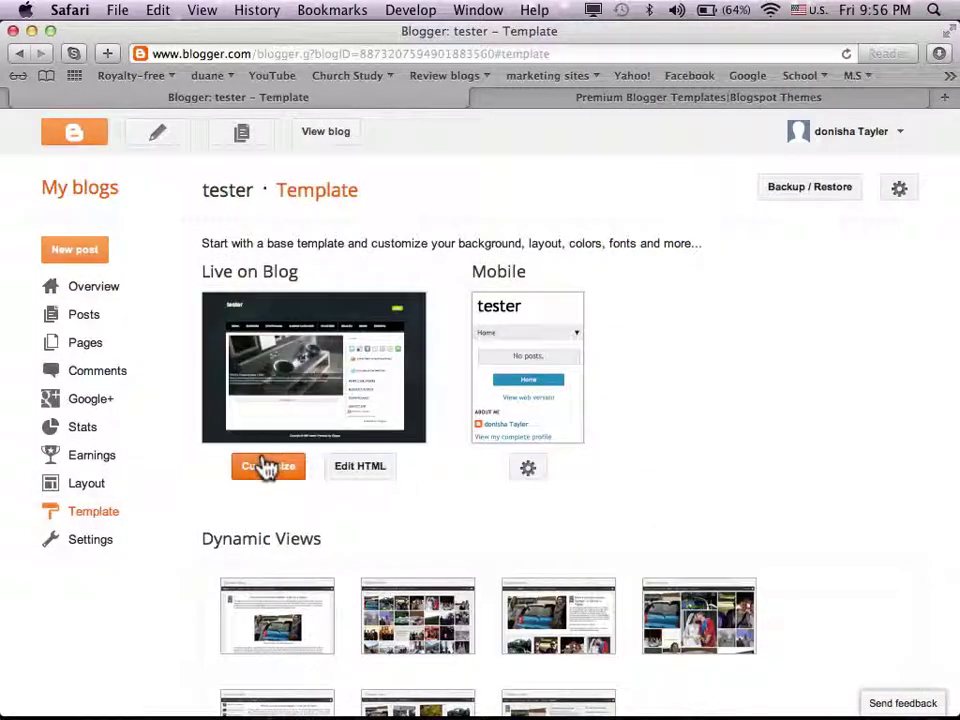
click(352, 476)
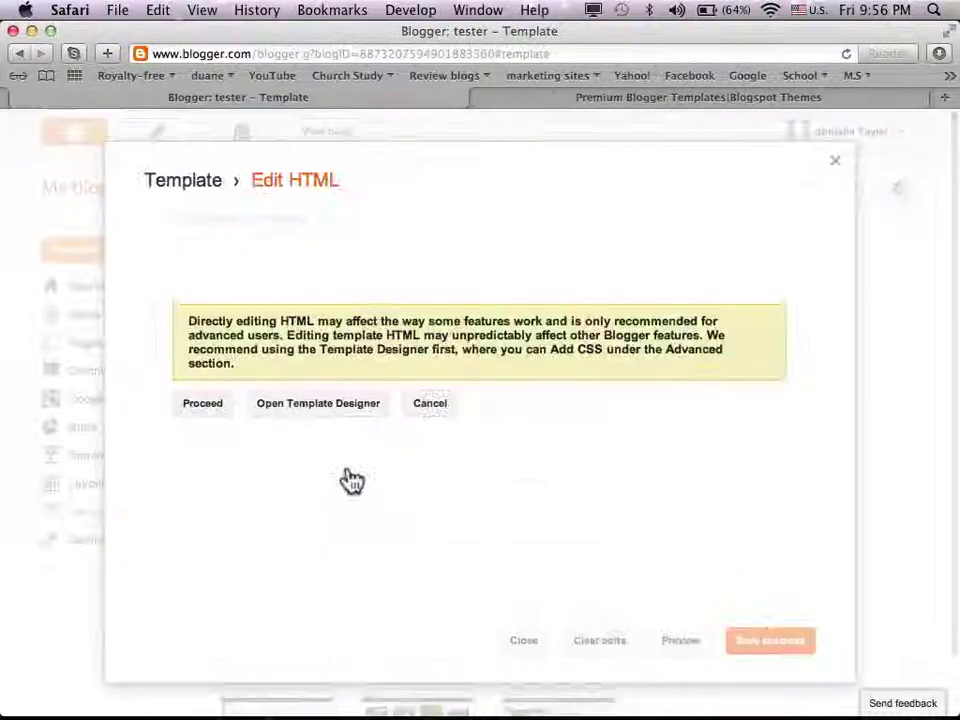
click(207, 405)
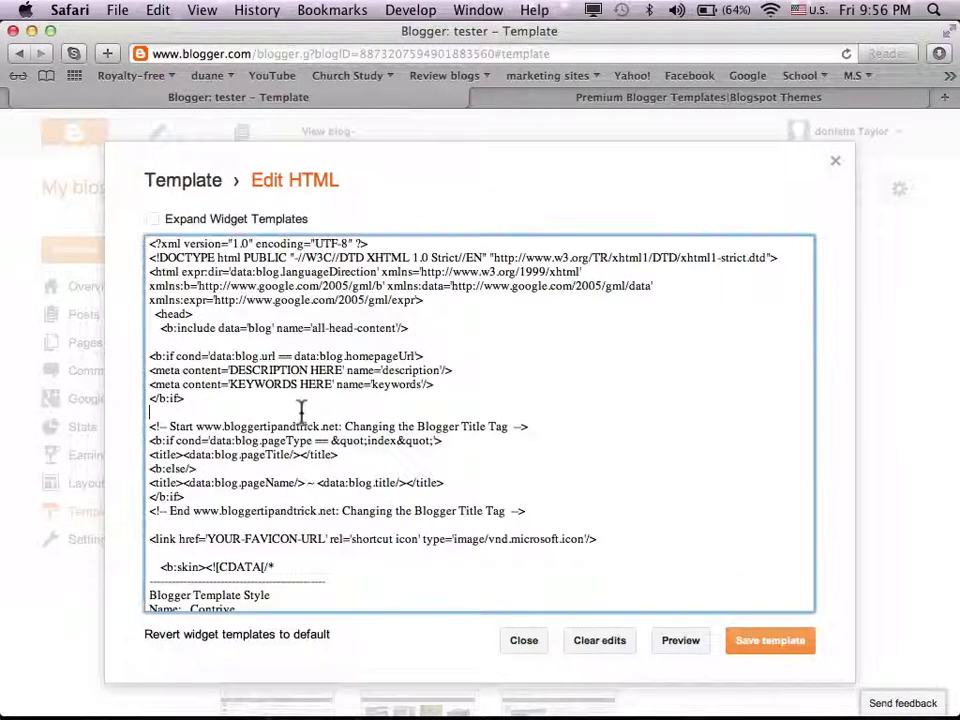
key(super+a)
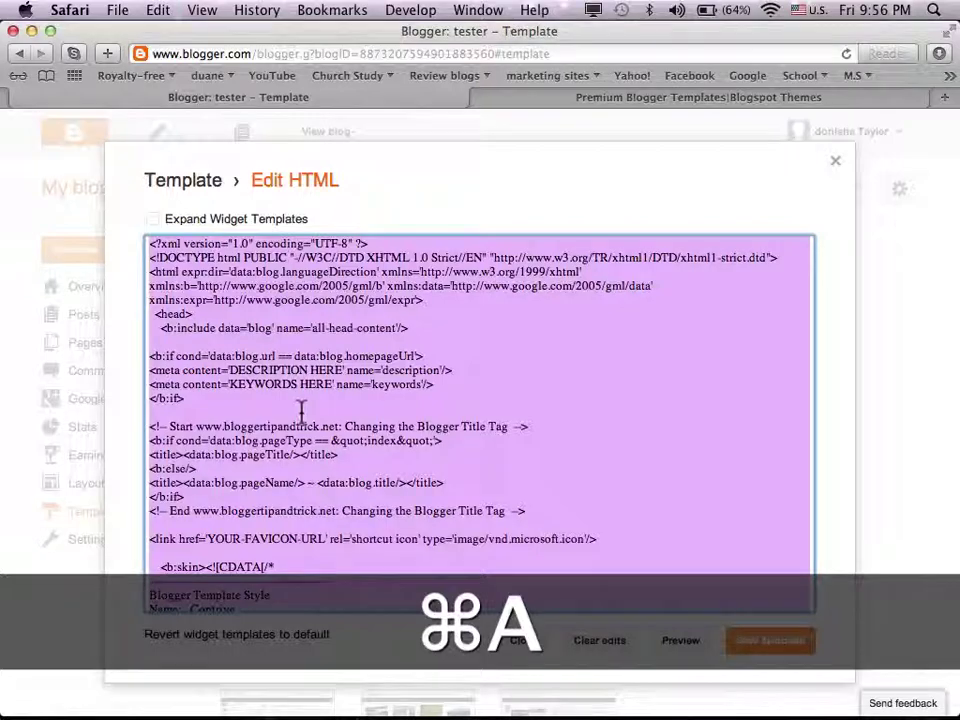
key(super+c)
Step: Switch to the Word document holding the template code and search it for "facebook"
mouse_move(485, 697)
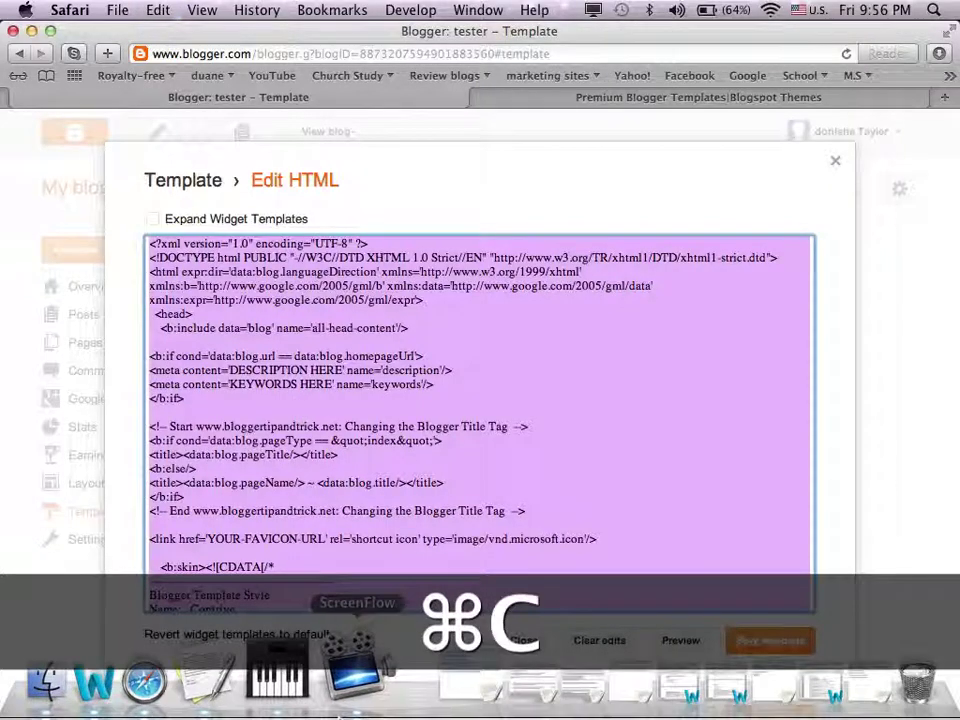
click(170, 688)
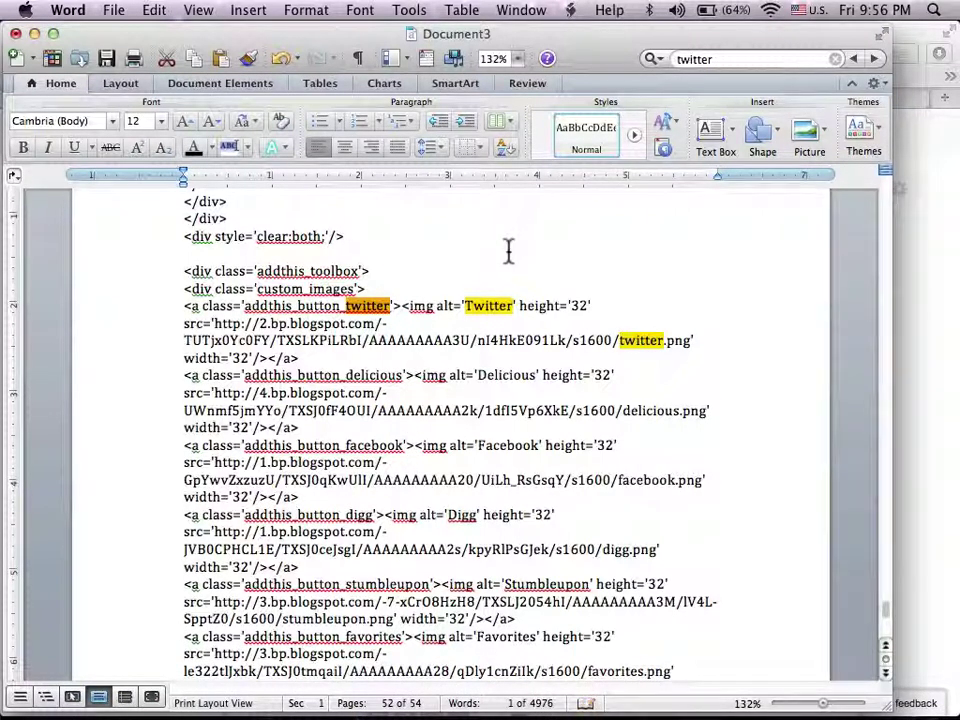
click(452, 304)
click(722, 60)
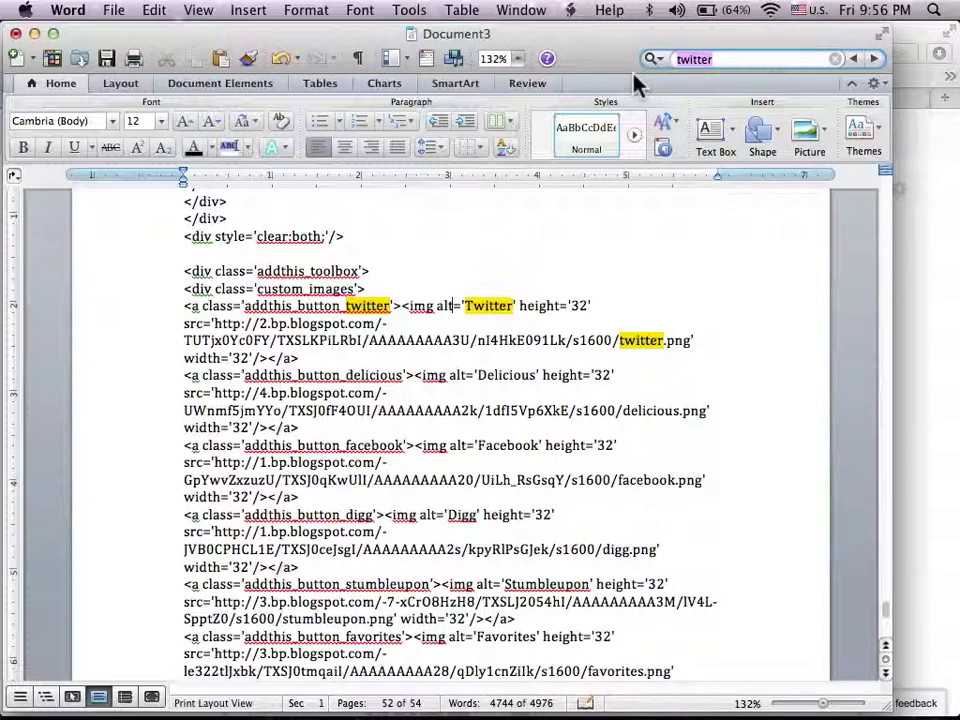
text(face)
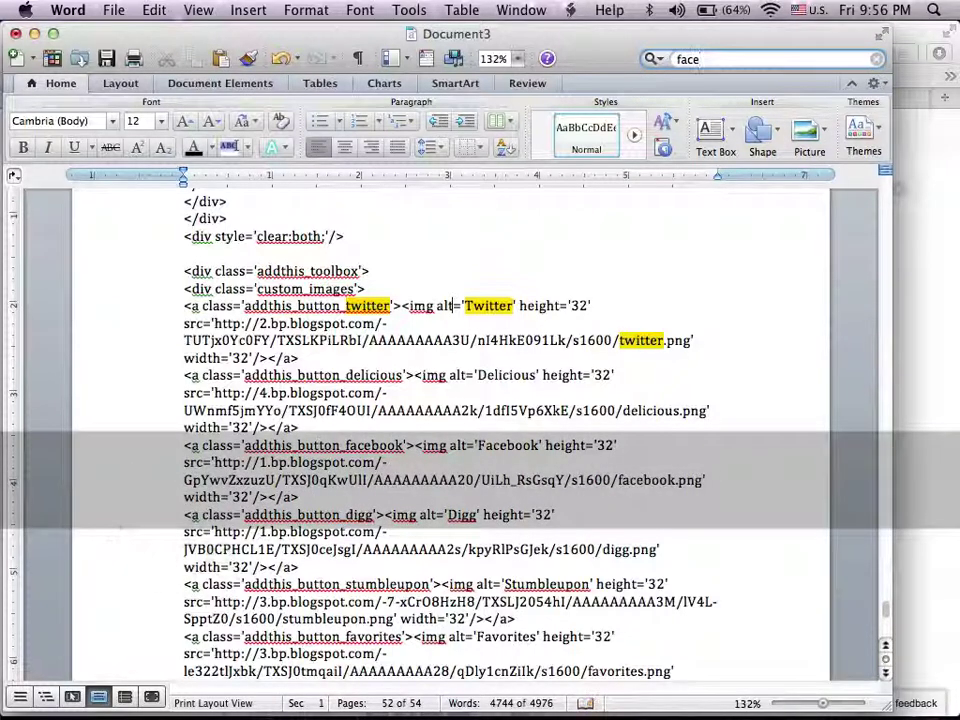
text(book)
key(Return)
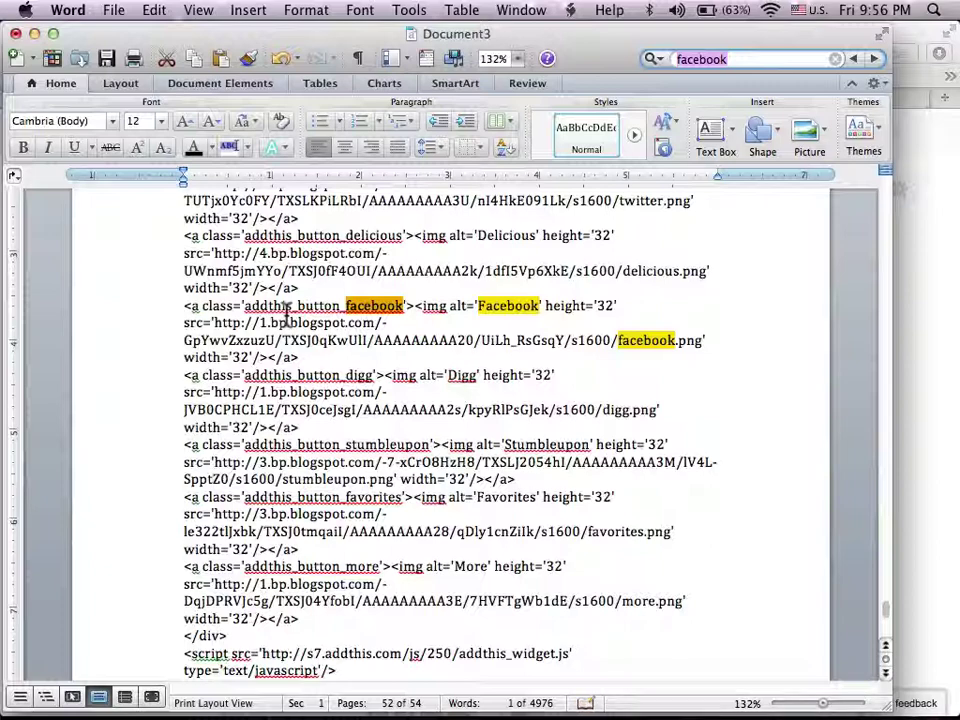
Step: Compare the Facebook icon's link code in the Blogger template HTML with the original code in the Word document
key(super+Tab)
key(super+a)
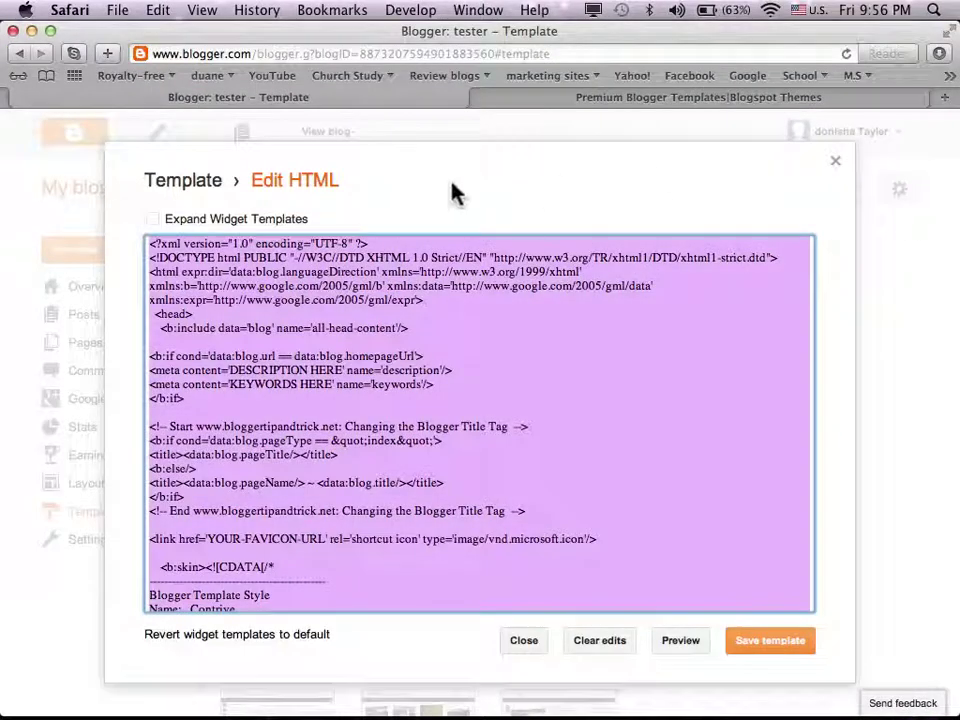
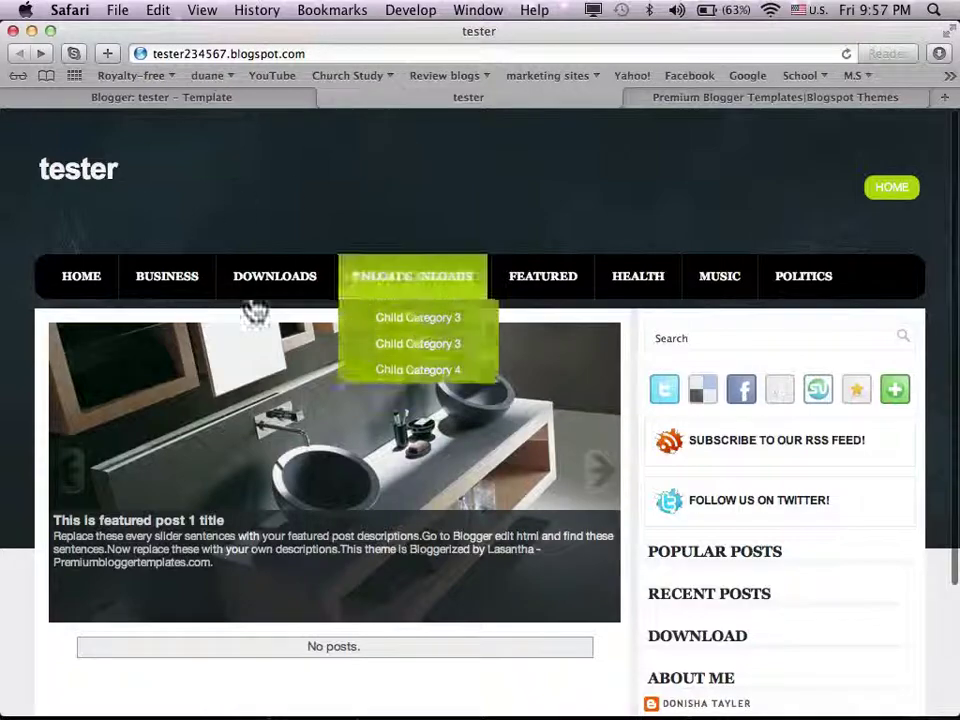
click(212, 100)
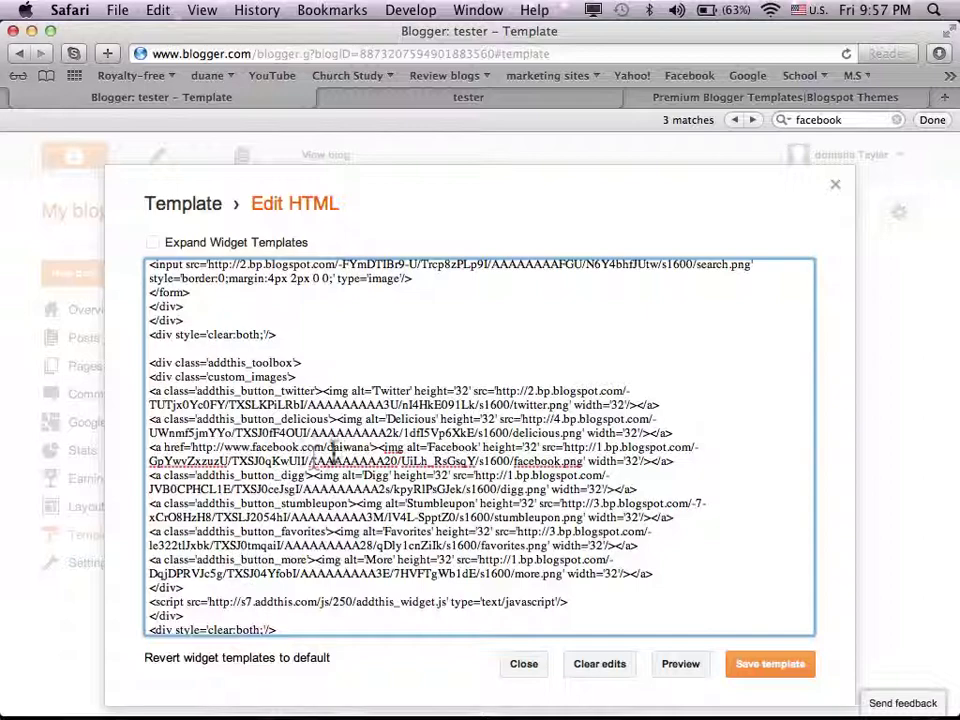
mouse_move(125, 712)
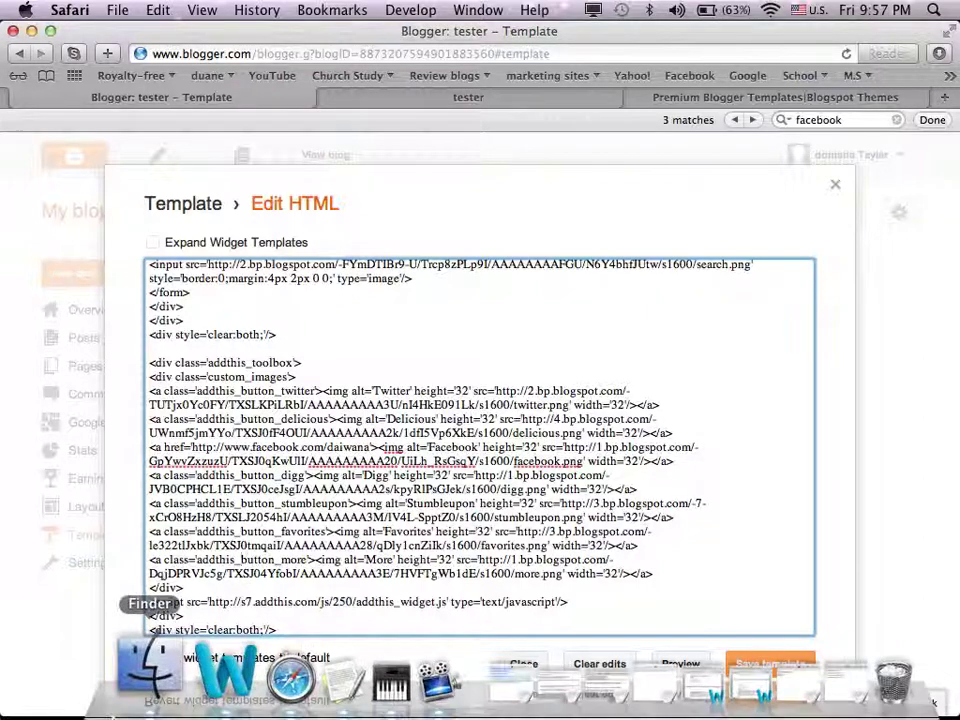
click(172, 692)
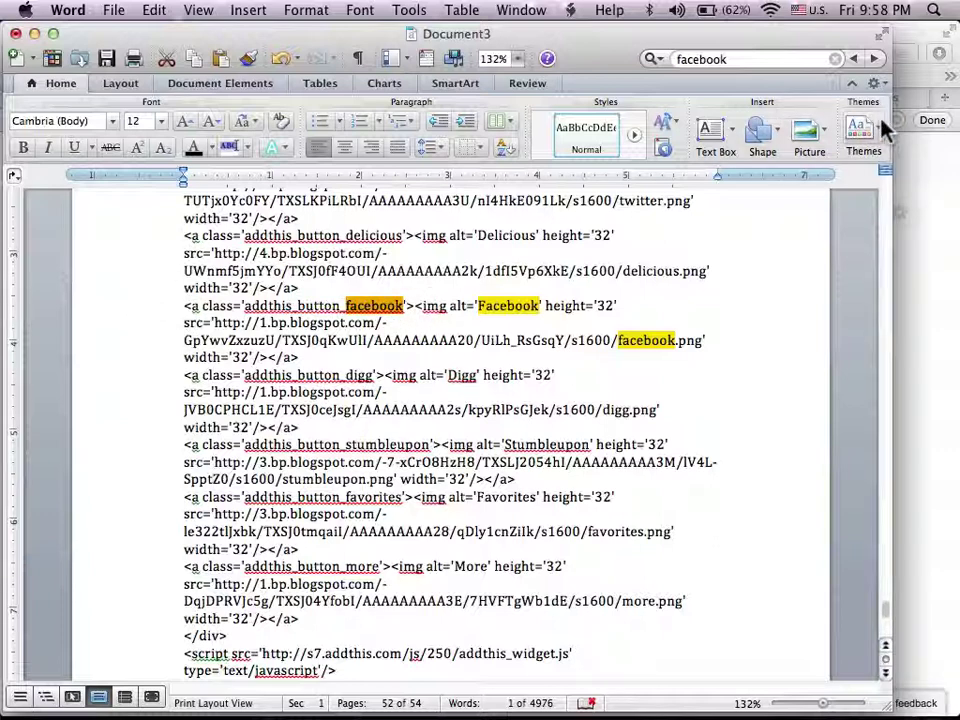
Step: Return to Blogger's template HTML editor, dismiss the page search, and open the text note holding the owner's profile link tags
click(943, 189)
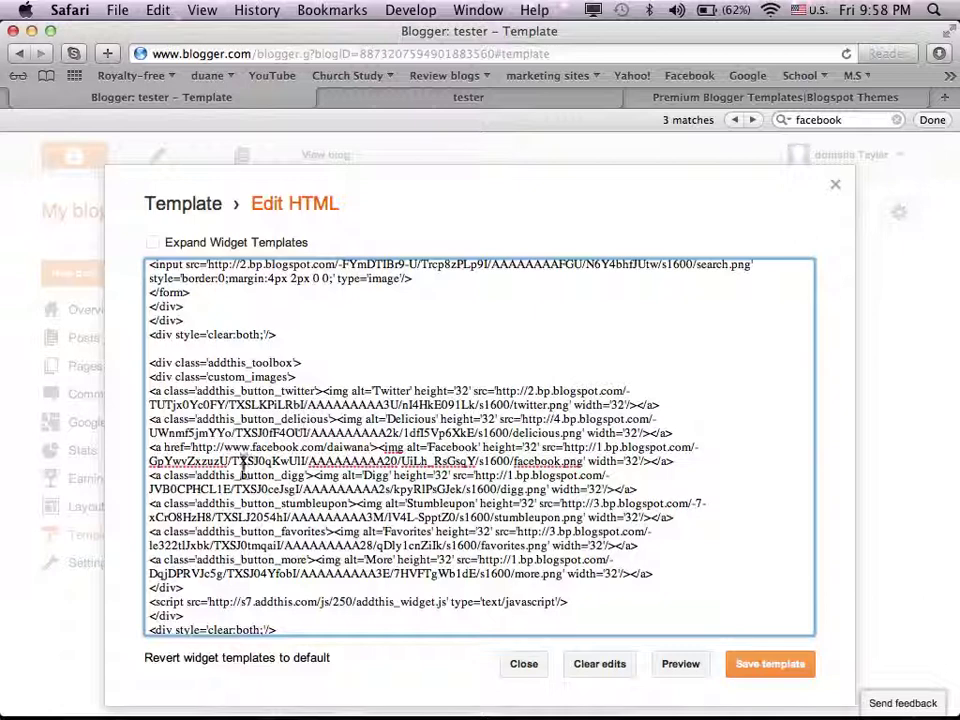
click(932, 119)
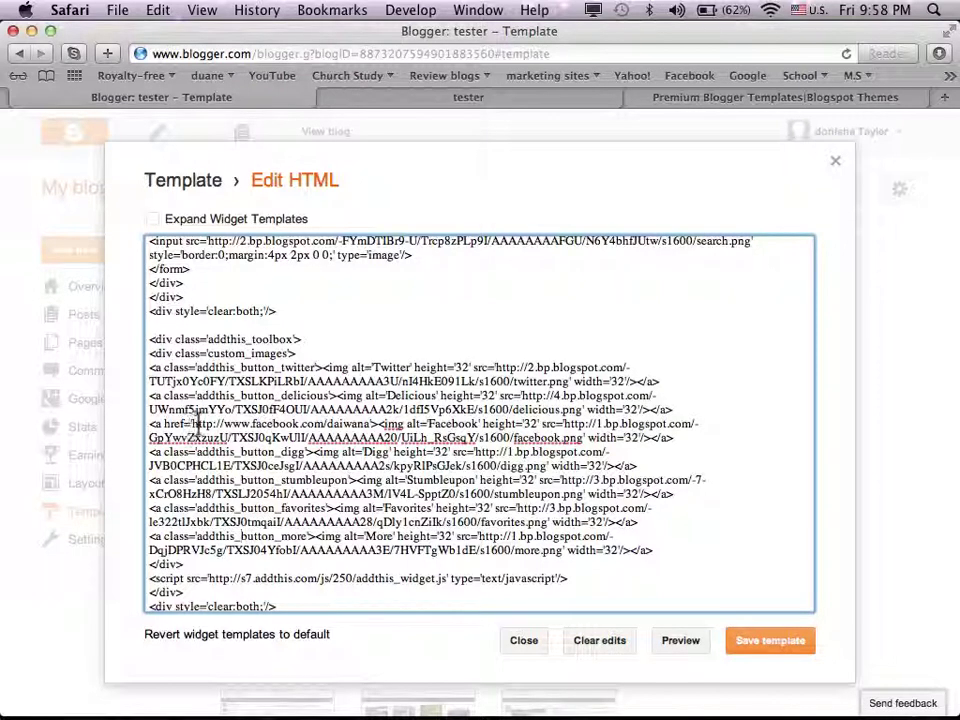
click(277, 683)
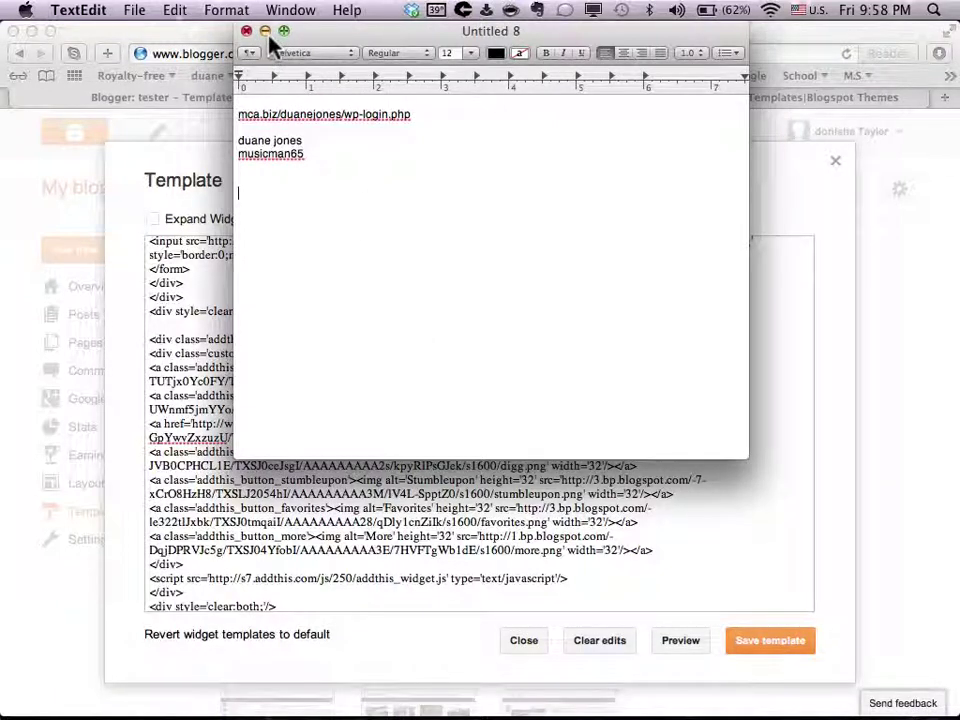
click(265, 31)
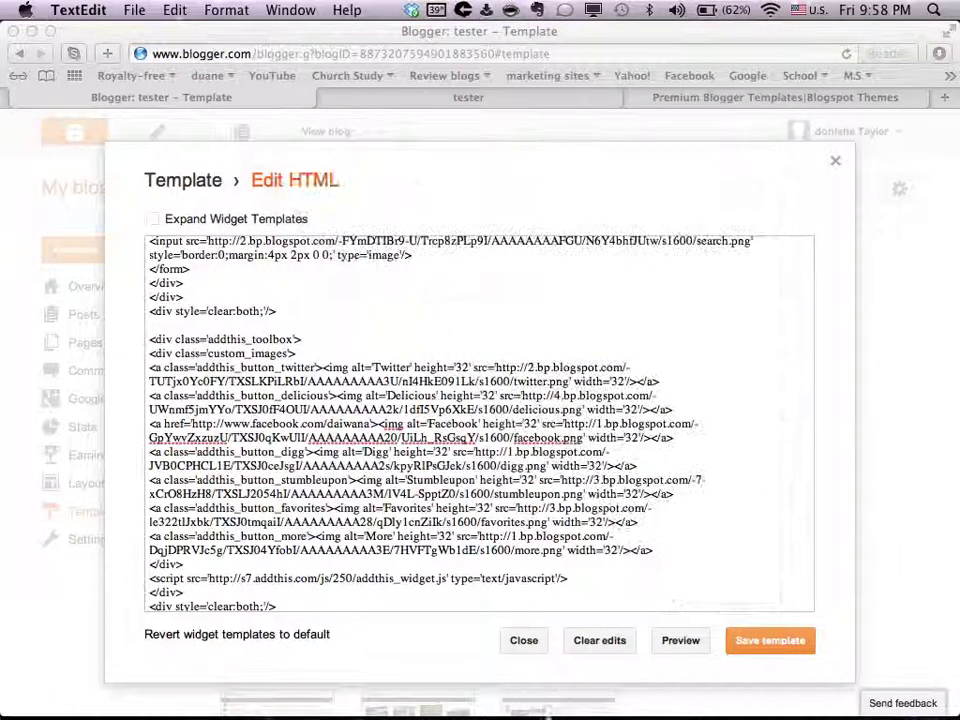
mouse_move(640, 690)
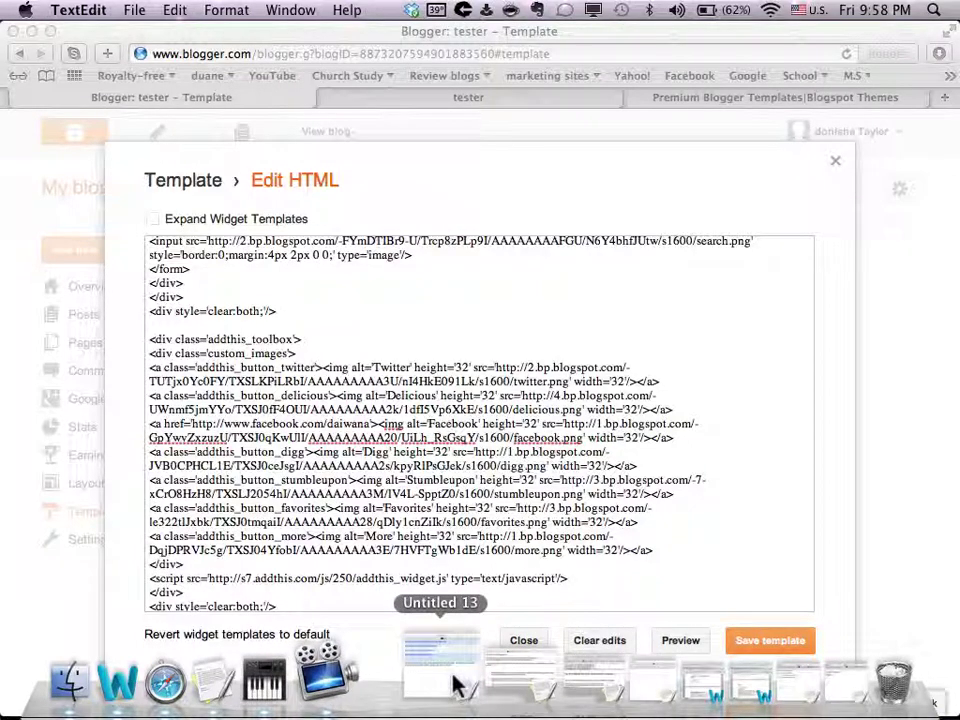
click(737, 693)
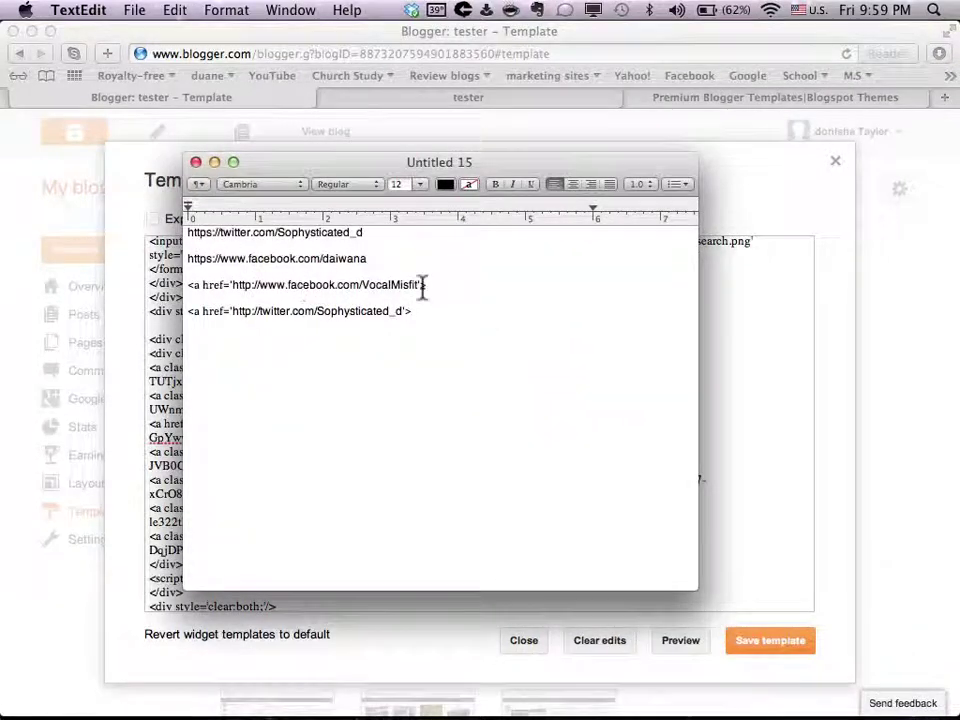
Step: Replace the opening anchor tag of the Facebook icon in the template HTML with the Facebook profile link tag copied from the note
click(424, 285)
text(>)
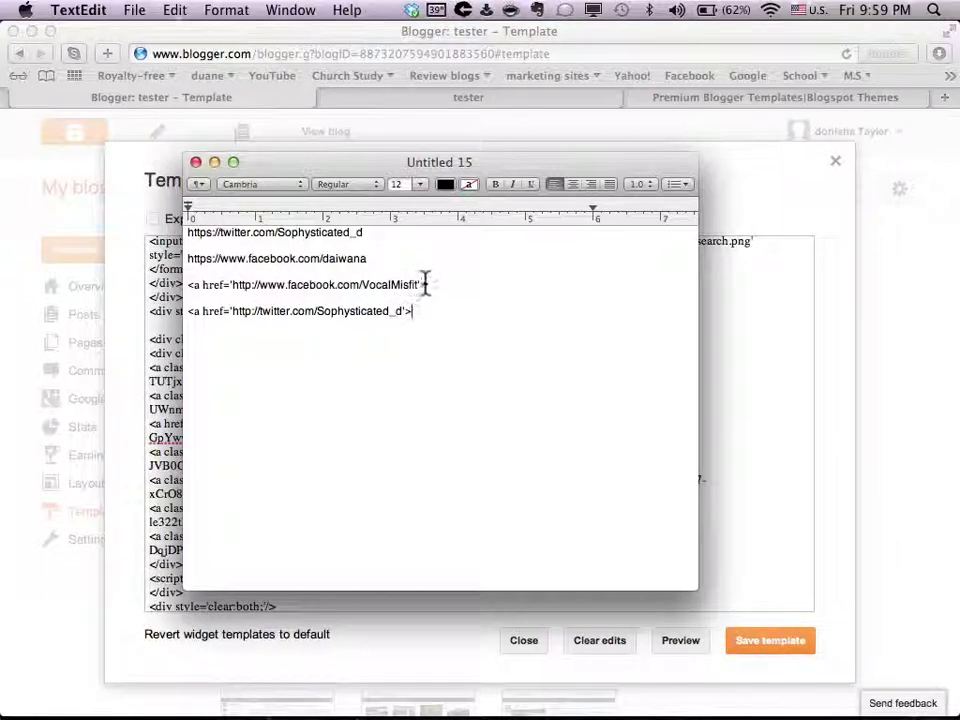
drag(424, 284, 186, 288)
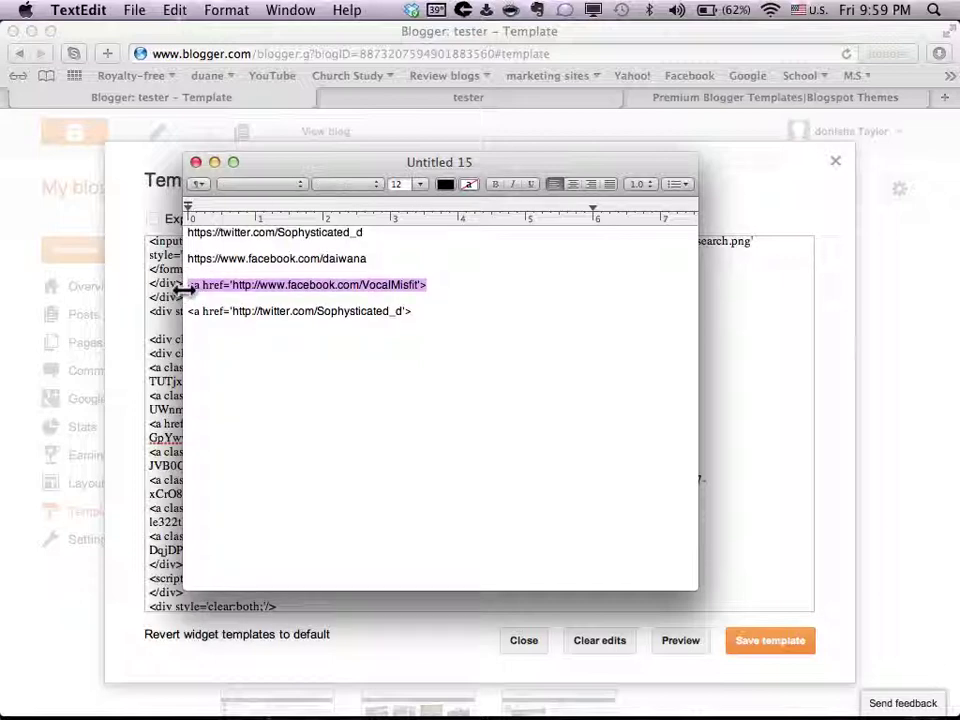
key(super+c)
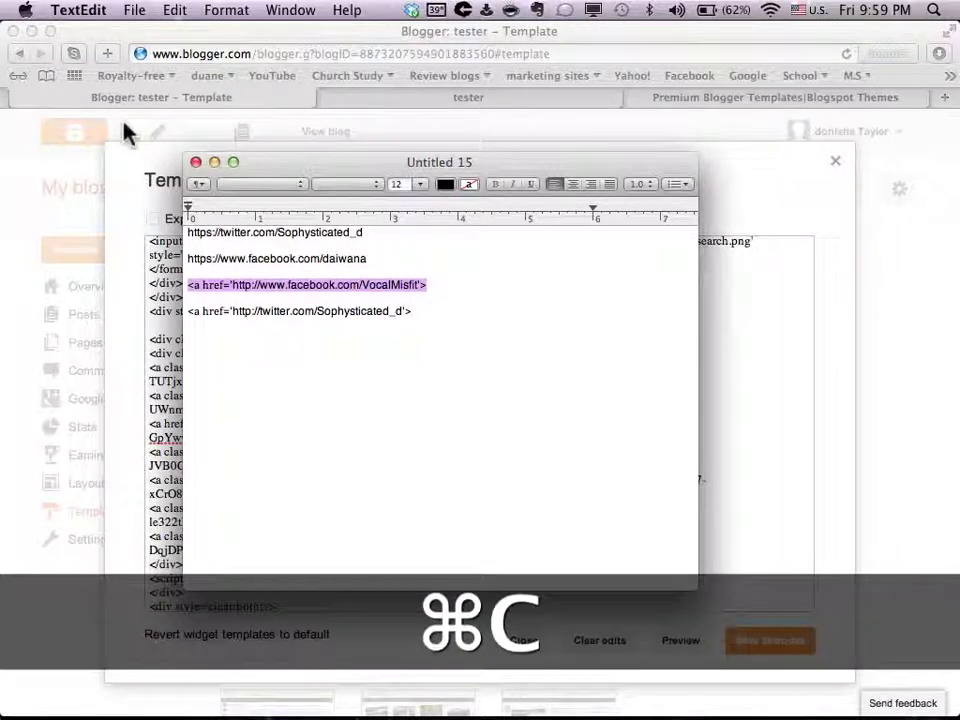
click(150, 422)
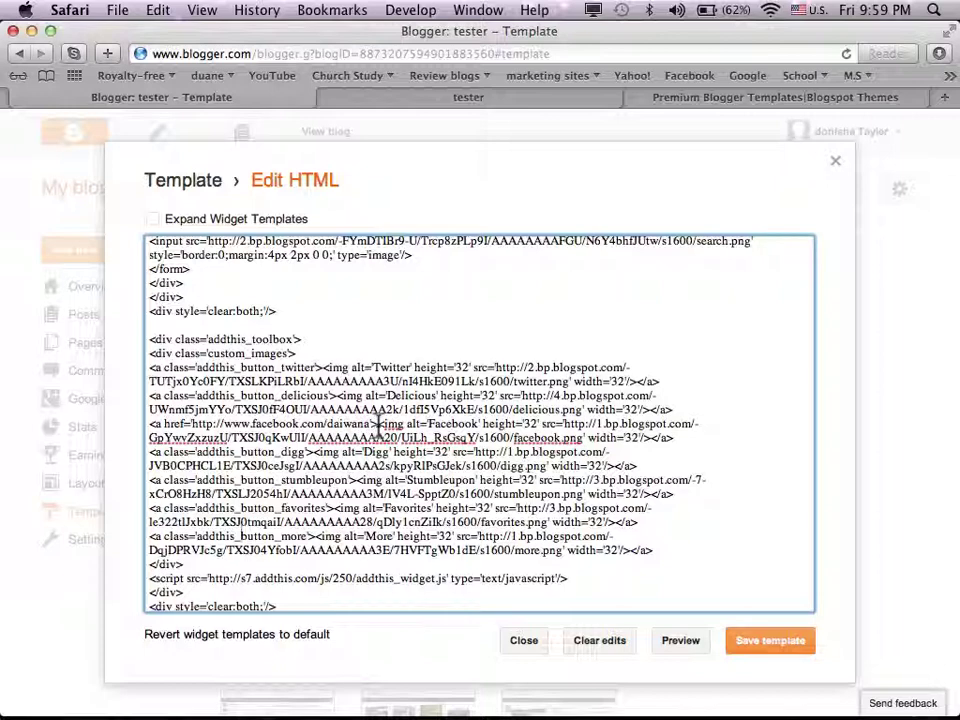
drag(378, 424, 146, 420)
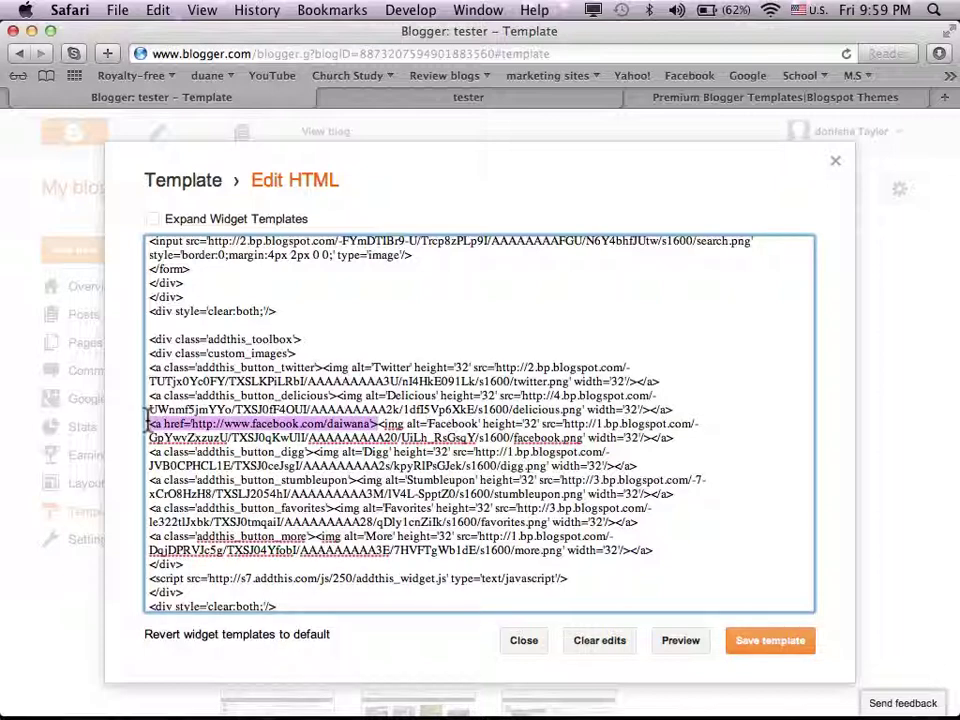
key(super+c)
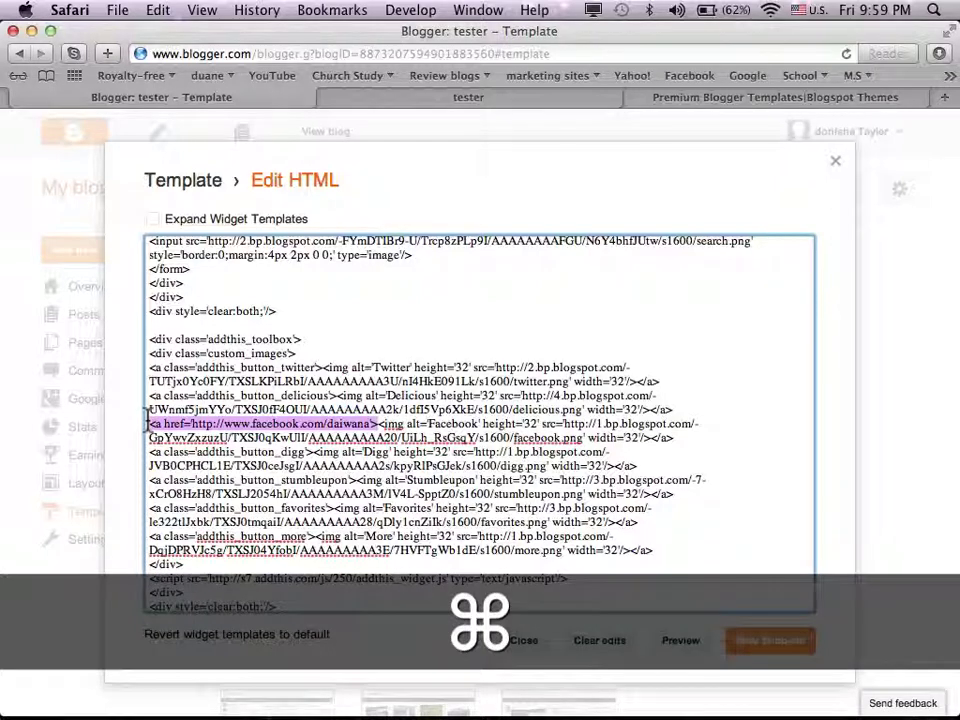
key(super+v)
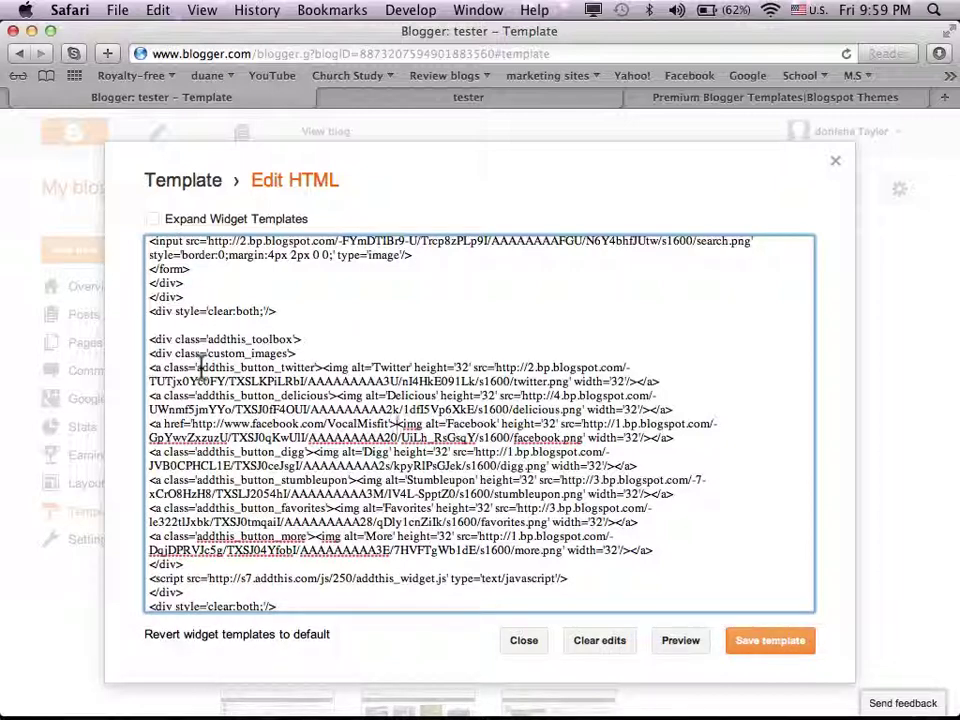
Step: Replace the Twitter icon's addthis_button_twitter opening tag in the template HTML with the Twitter profile link tag copied from the note
click(314, 698)
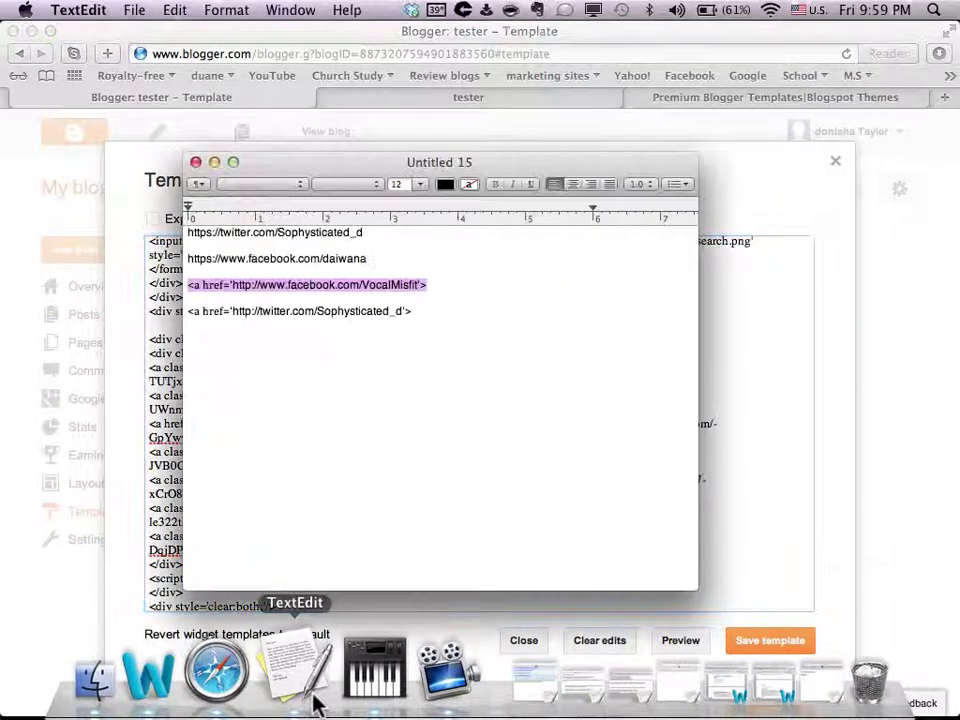
drag(412, 311, 182, 313)
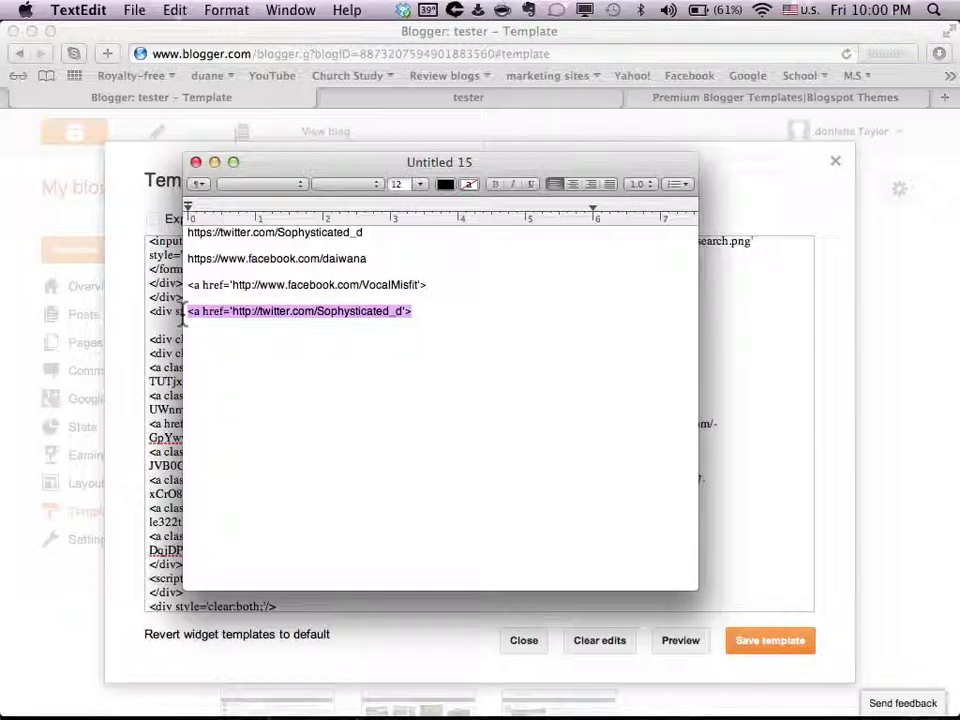
key(super+c)
click(767, 401)
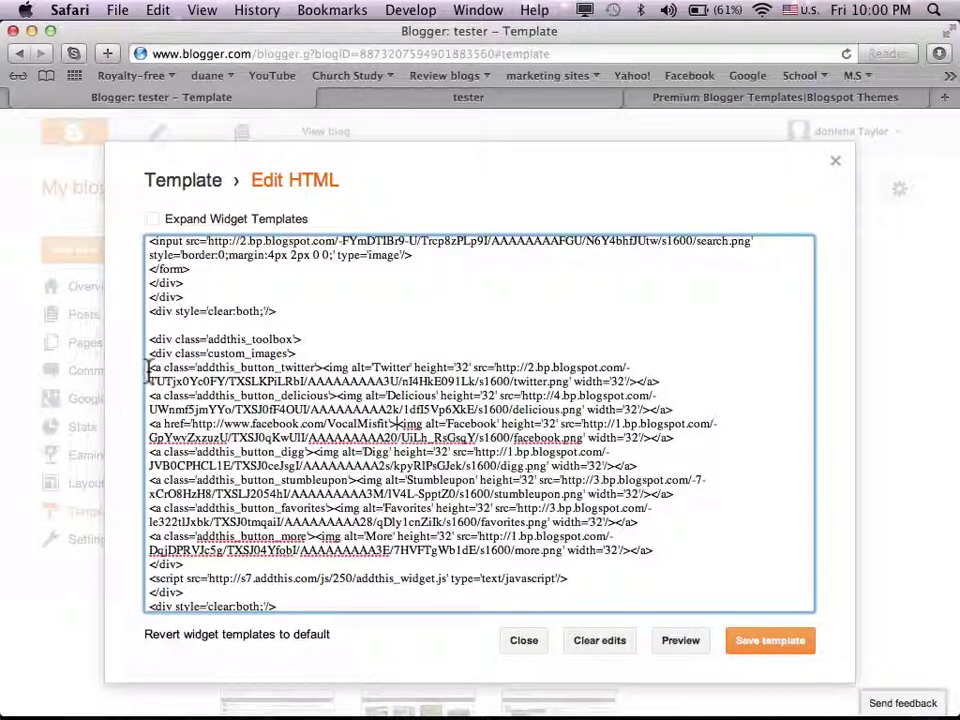
drag(148, 368, 323, 367)
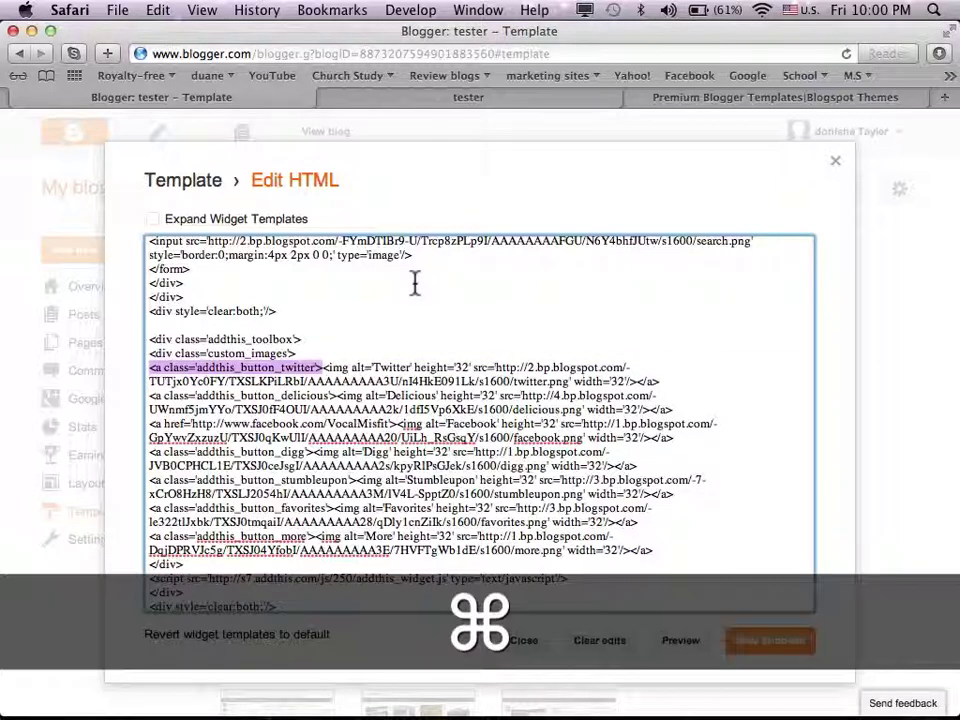
key(super+v)
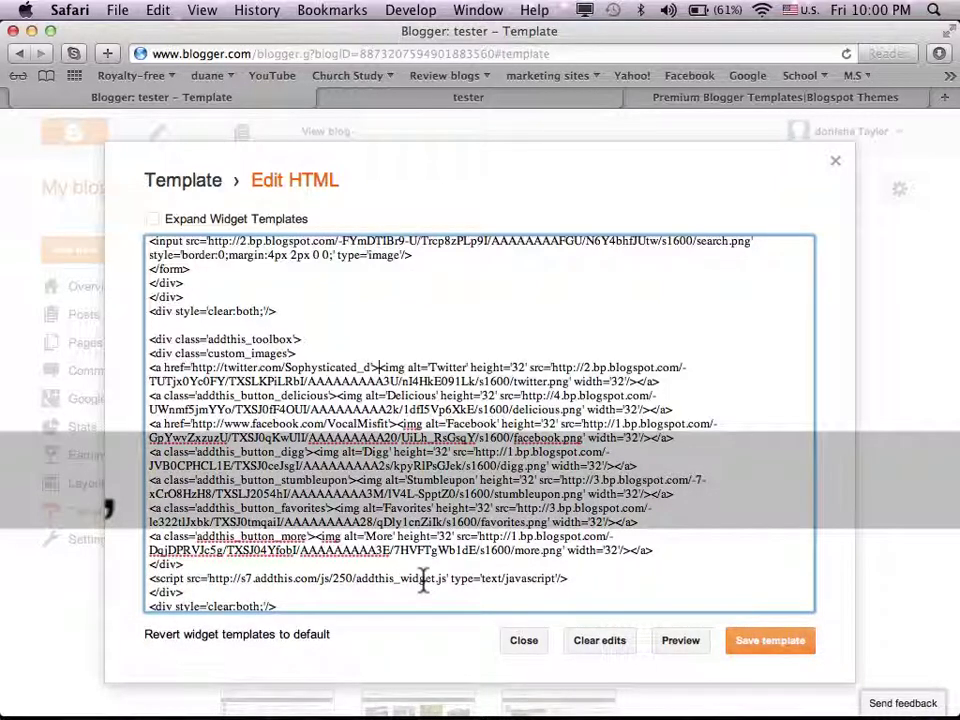
Step: Try to save the template with the Twitter profile link, removing the stray comma after its opening tag
text(,)
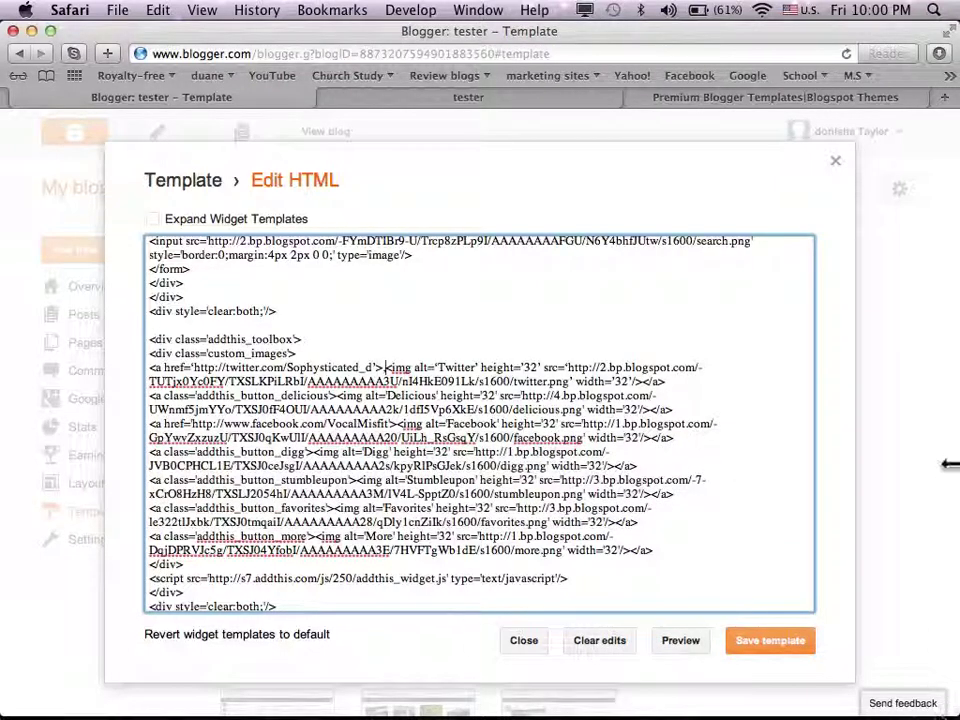
click(762, 645)
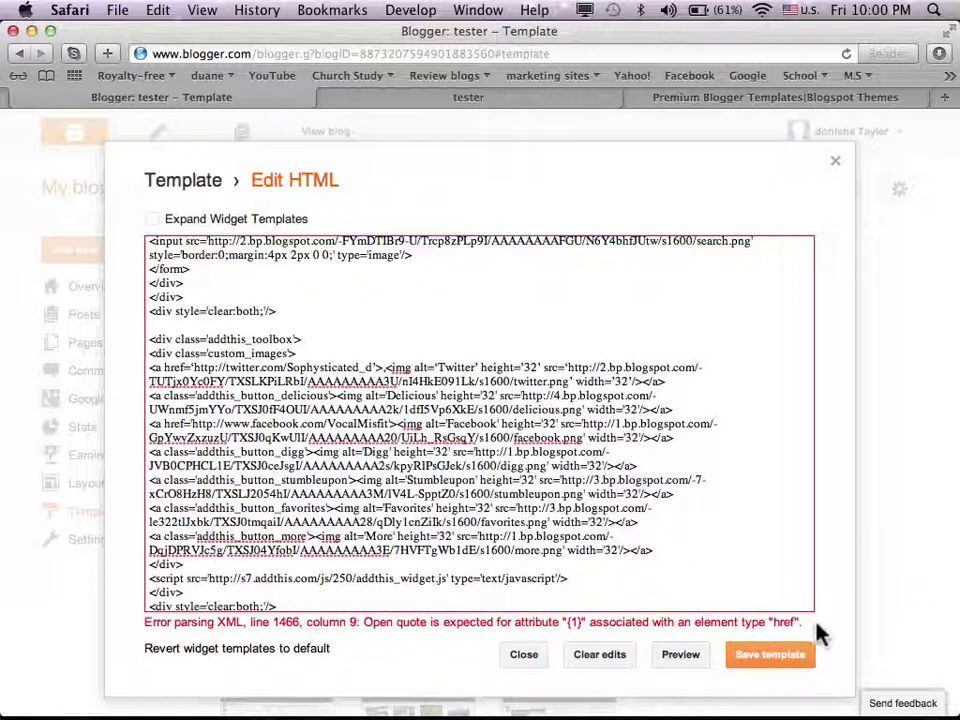
click(384, 368)
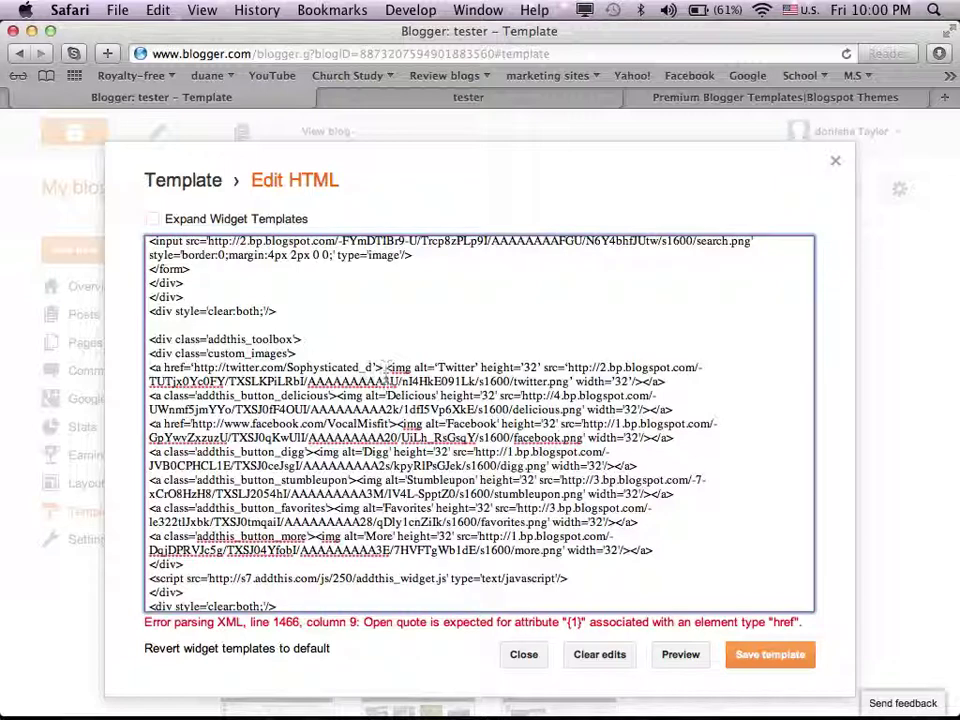
click(776, 664)
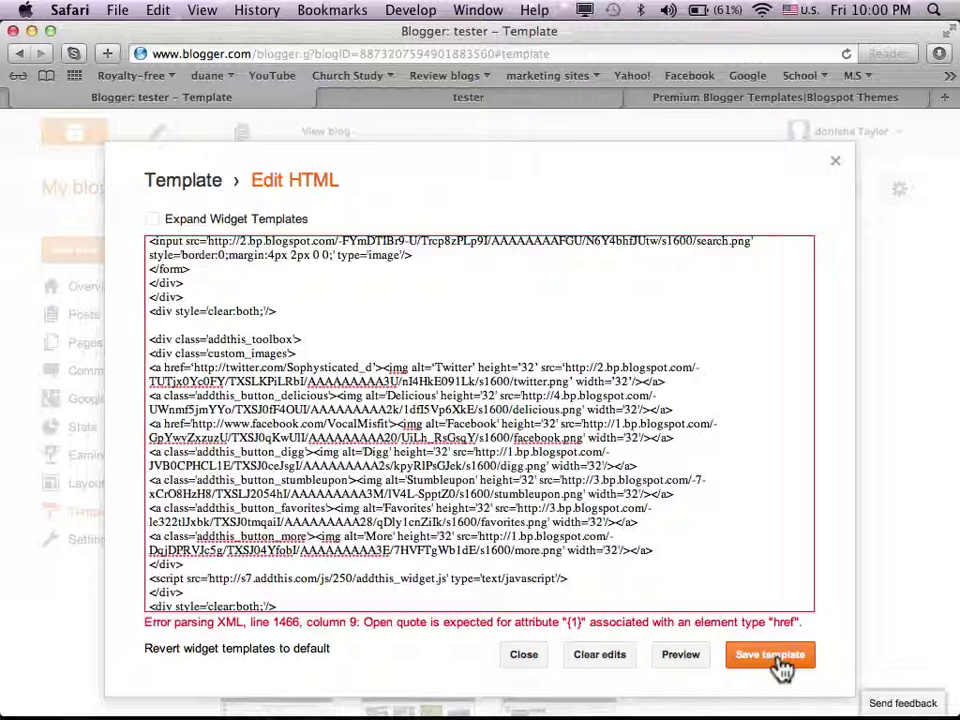
Step: Undo the Twitter icon edits back to the original addthis_button_twitter tag and save the template
key(super+z)
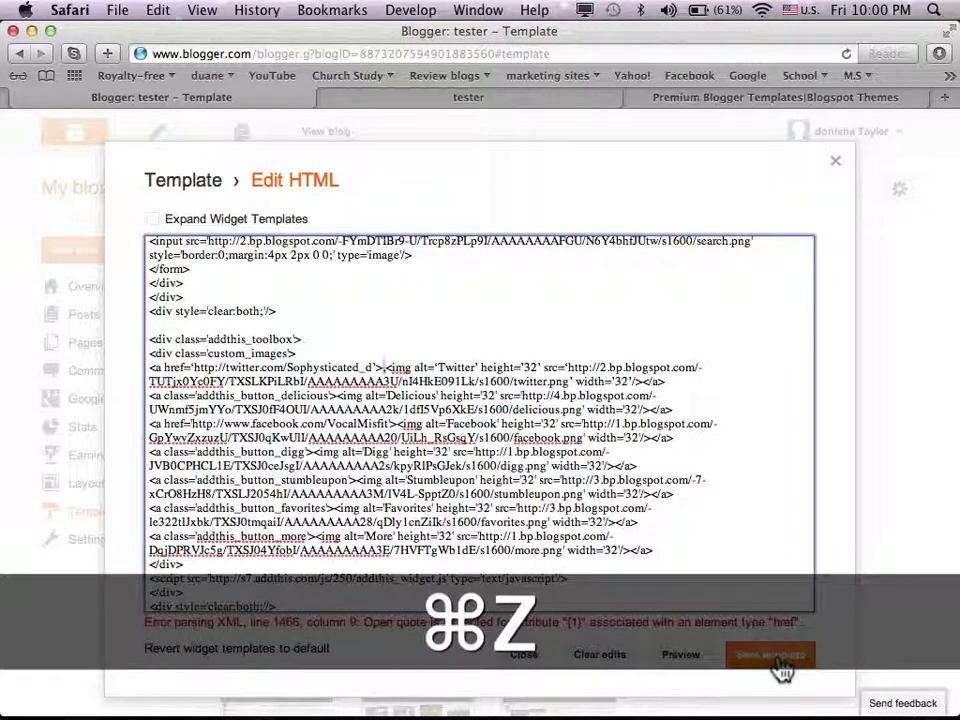
key(super+z)
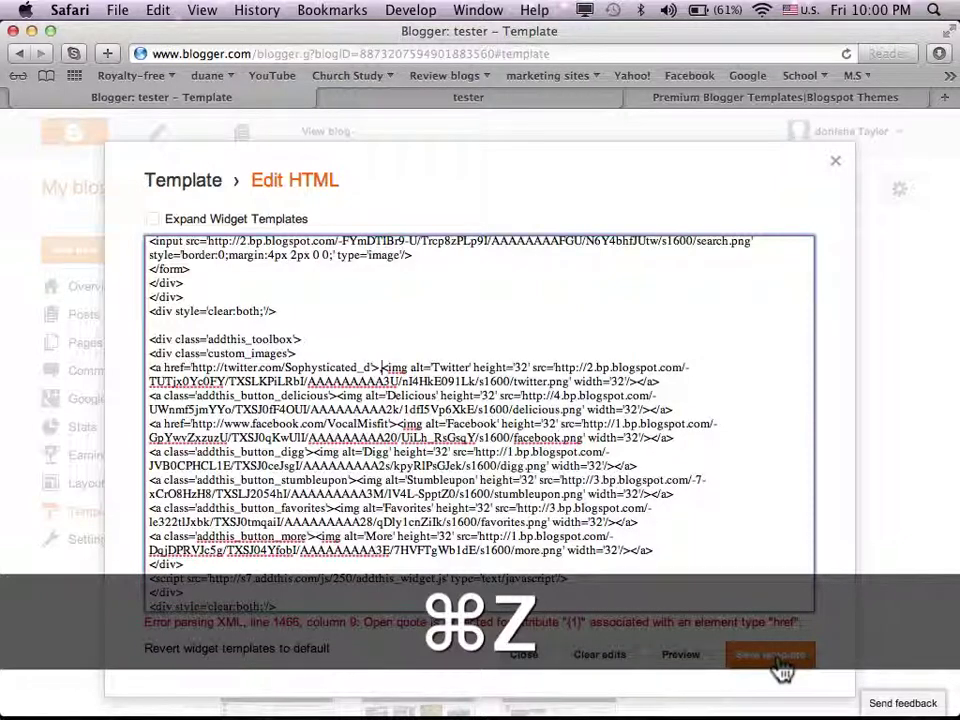
key(super+z)
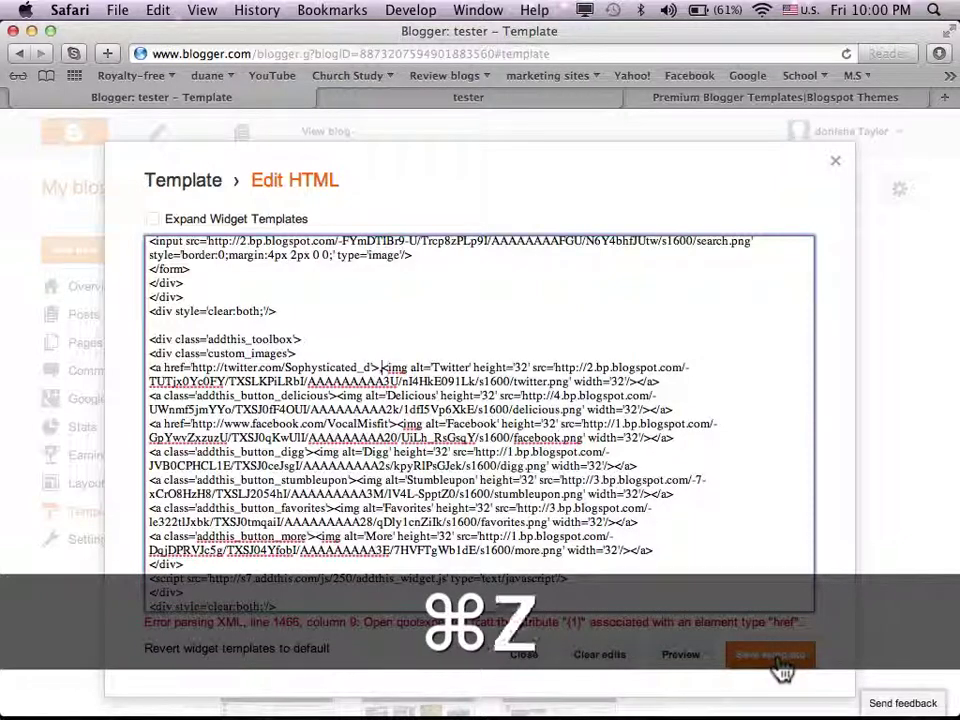
key(super+z)
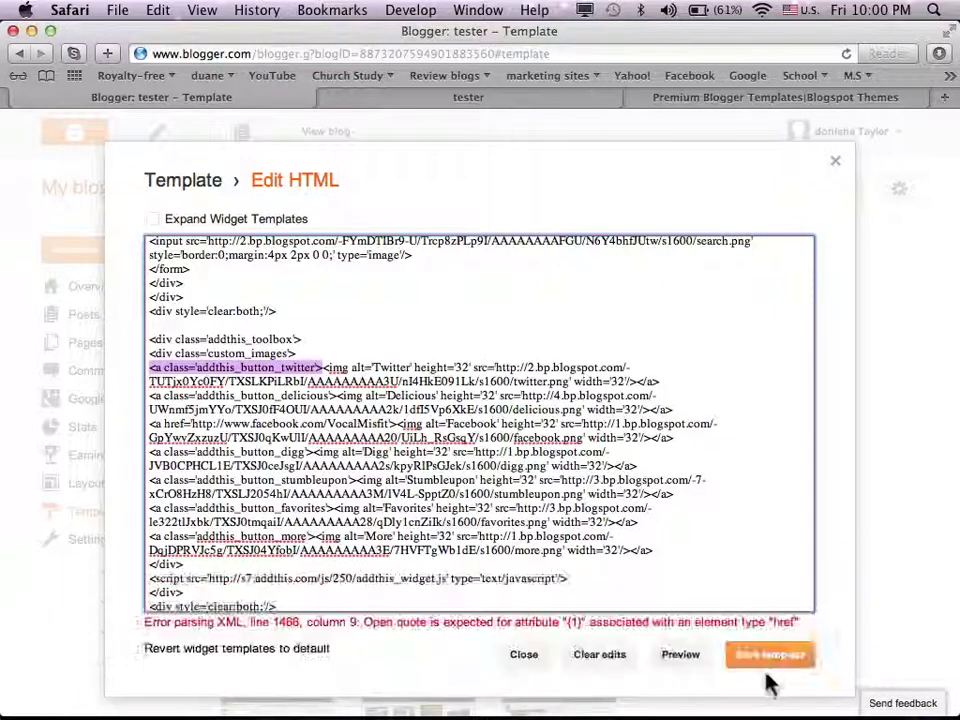
click(769, 656)
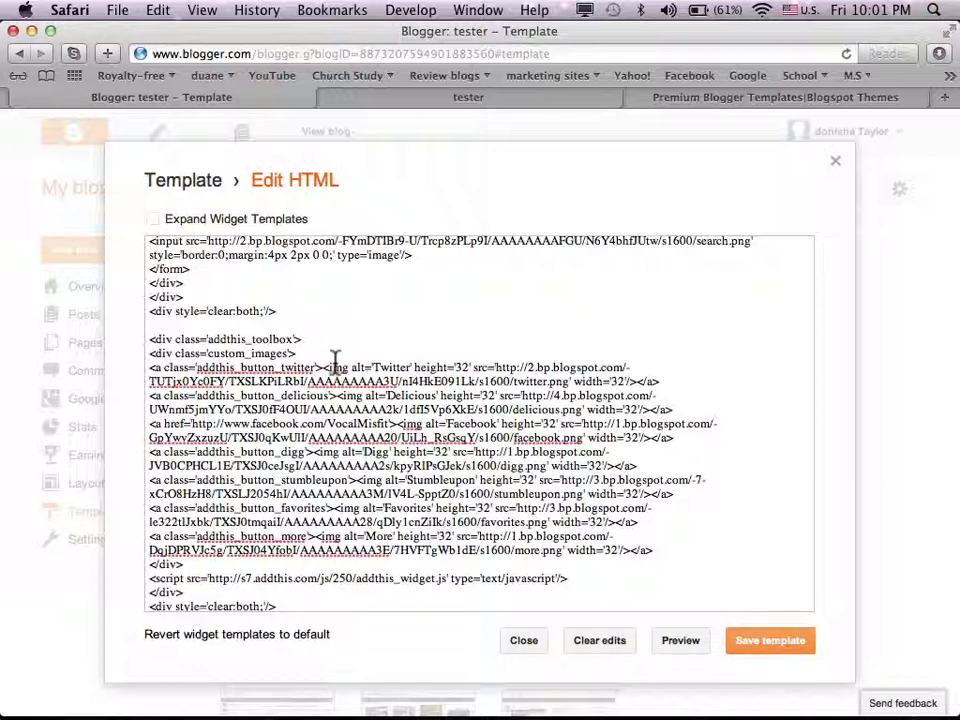
Step: Close the HTML editor and view the live blog, following its Facebook icon to check the profile page it leads to
click(523, 640)
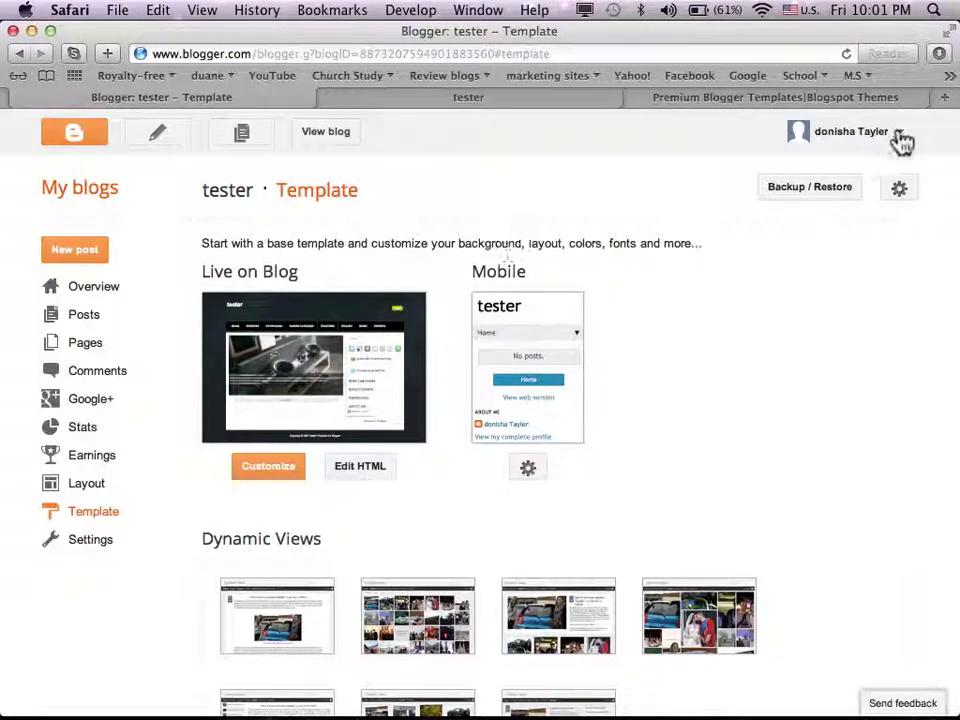
click(326, 138)
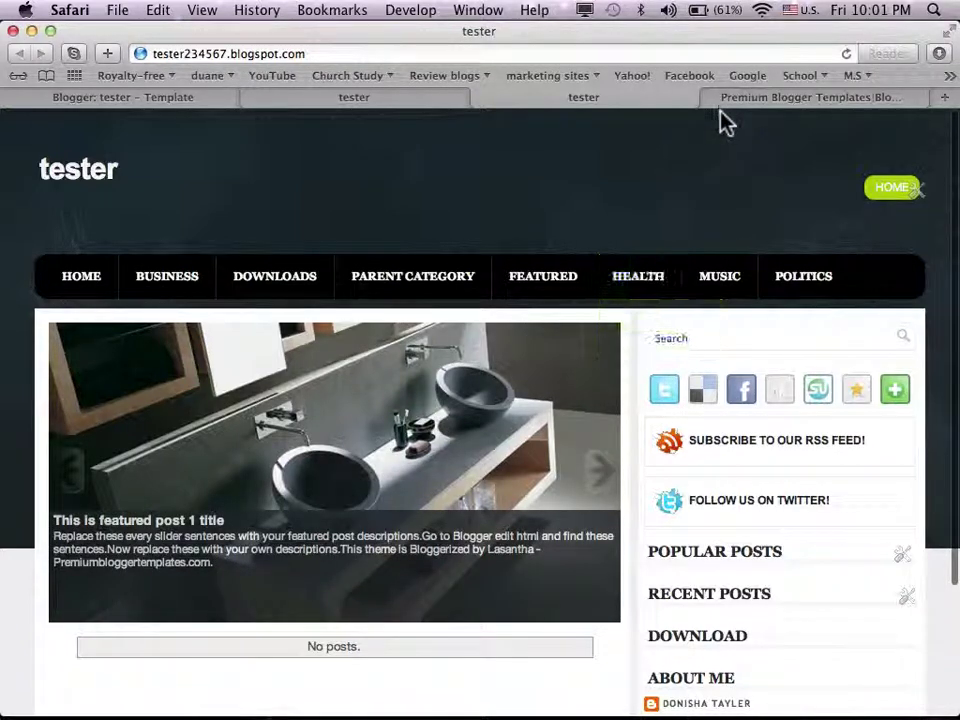
click(749, 395)
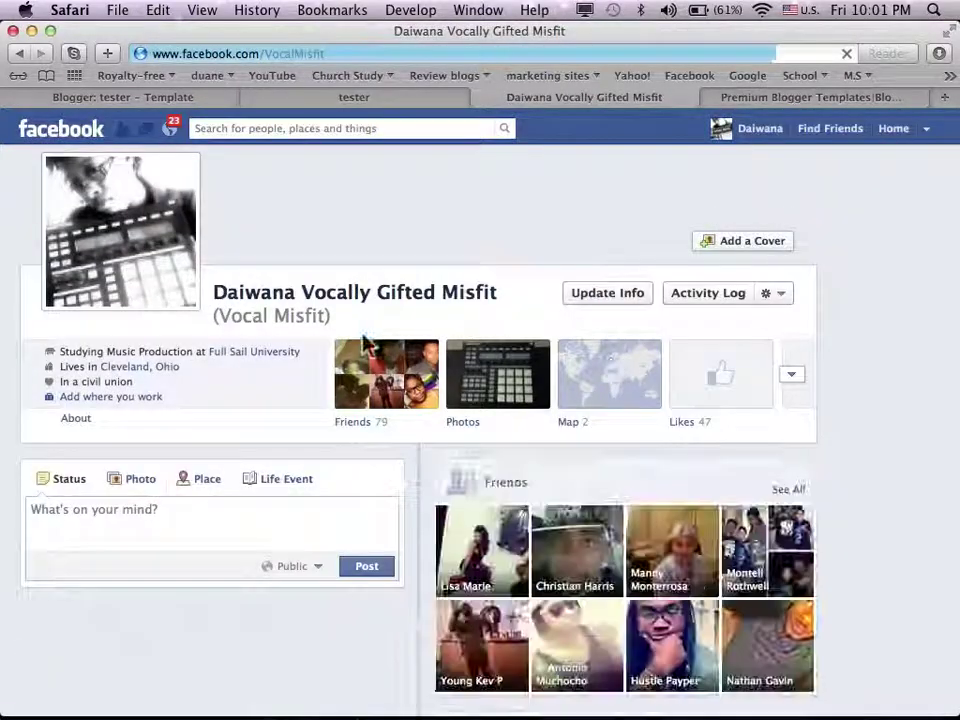
scroll(752, 405, down, 2)
scroll(480, 400, down, 8)
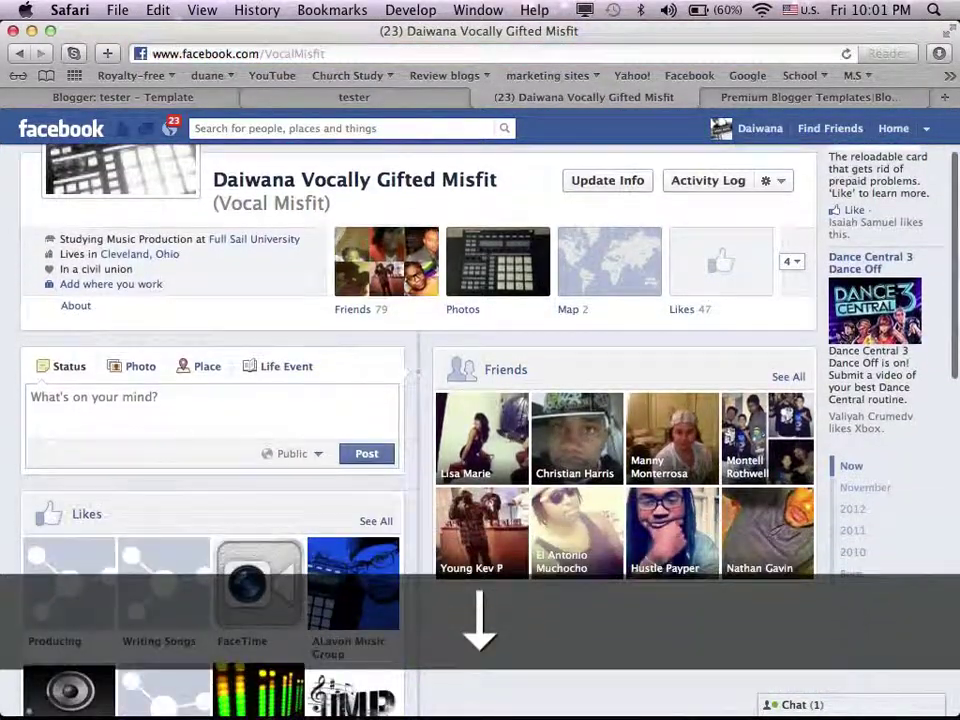
scroll(480, 400, down, 4)
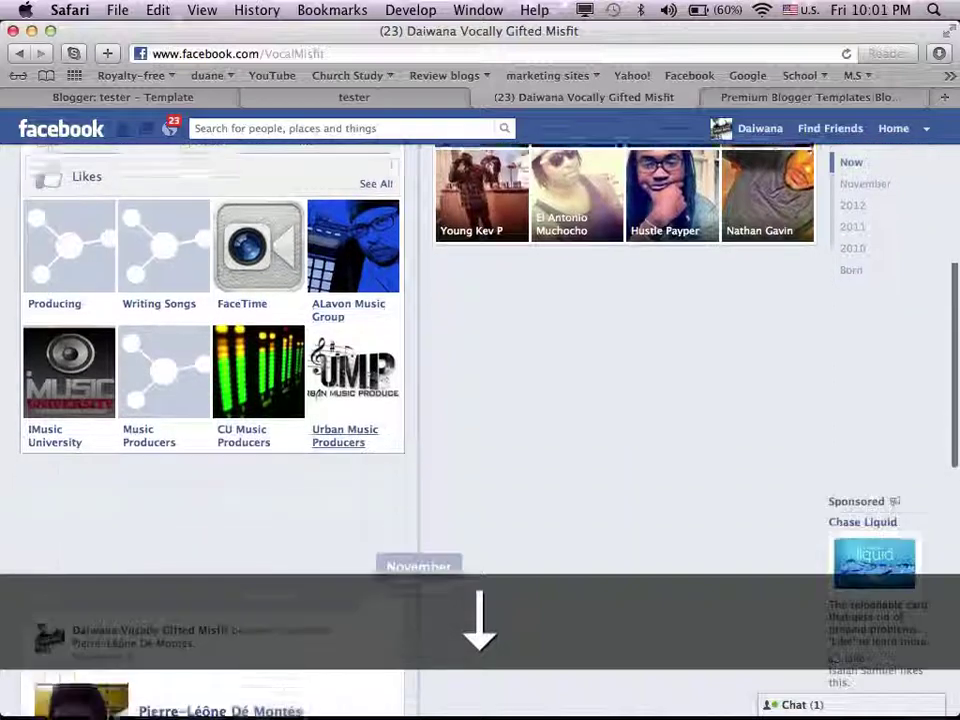
scroll(480, 400, up, 12)
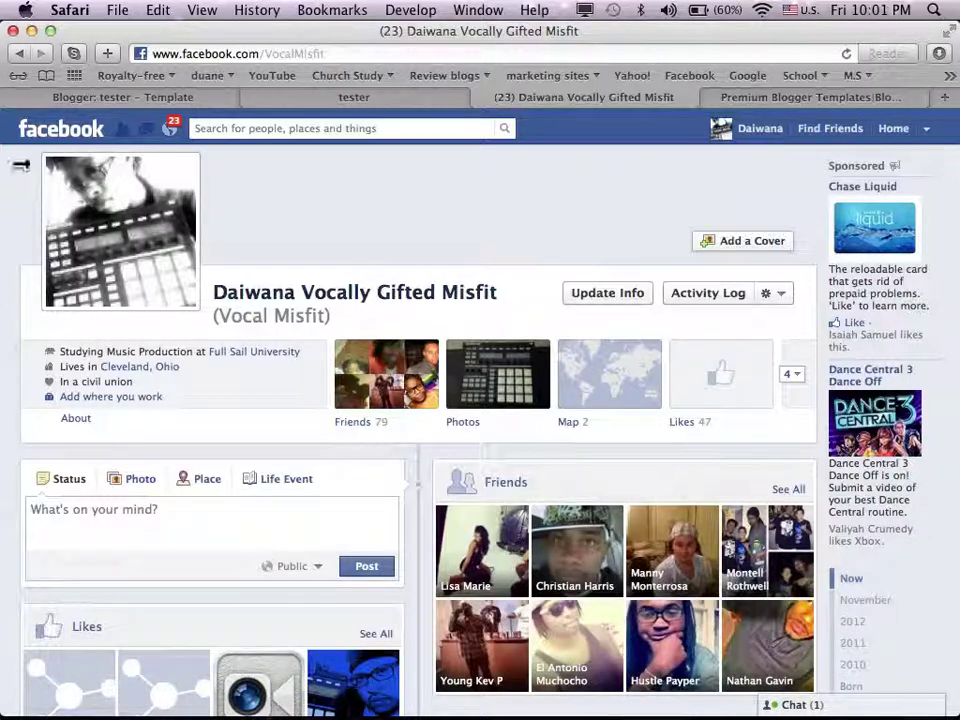
Step: Open the notifications list on the Facebook profile page
click(167, 132)
click(166, 134)
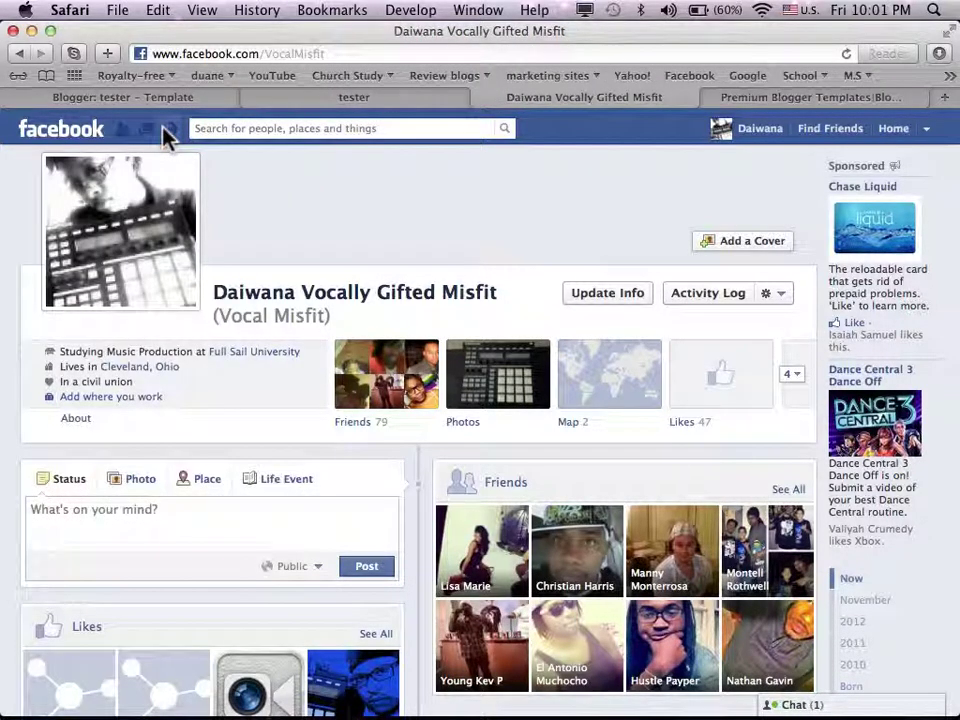
click(166, 133)
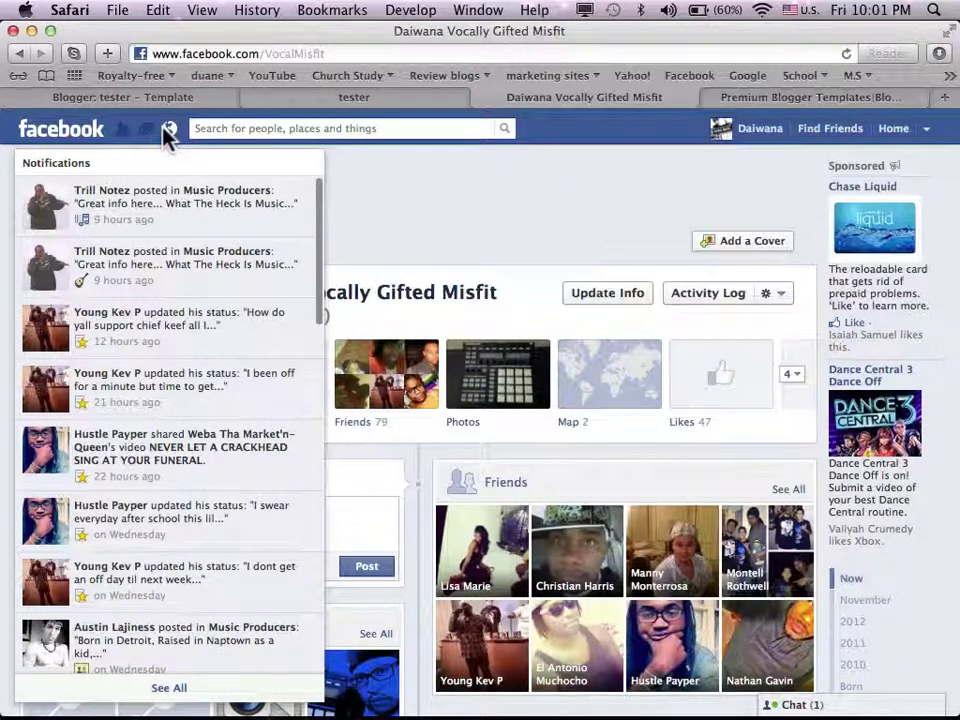
Step: Dismiss the Facebook notifications and return to the live blog to check where its Twitter icon leads, closing the share window
click(166, 134)
click(442, 102)
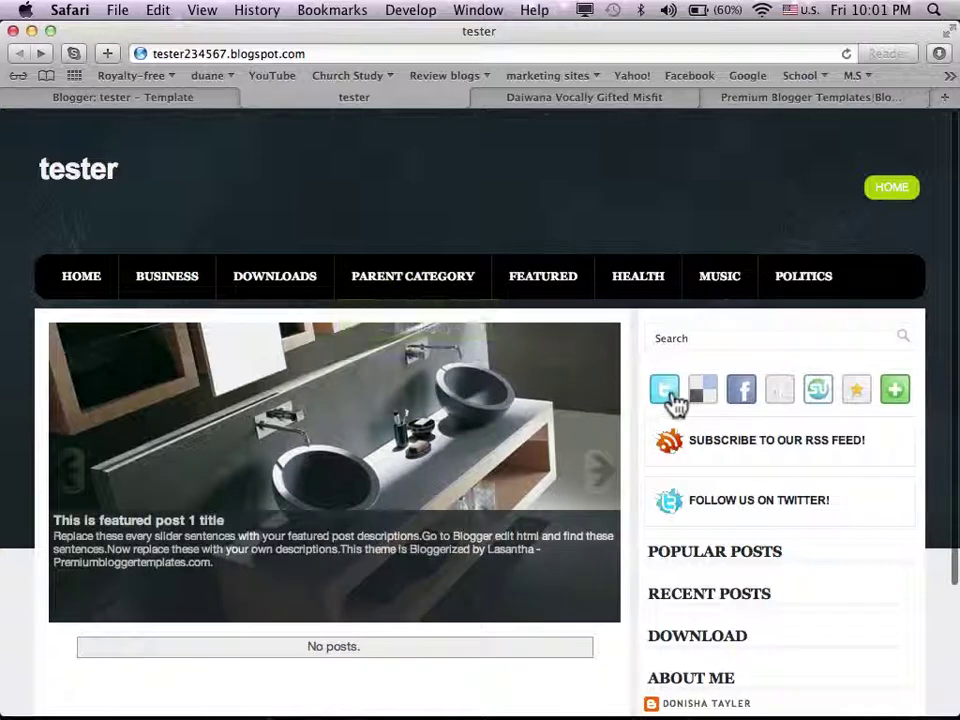
click(672, 399)
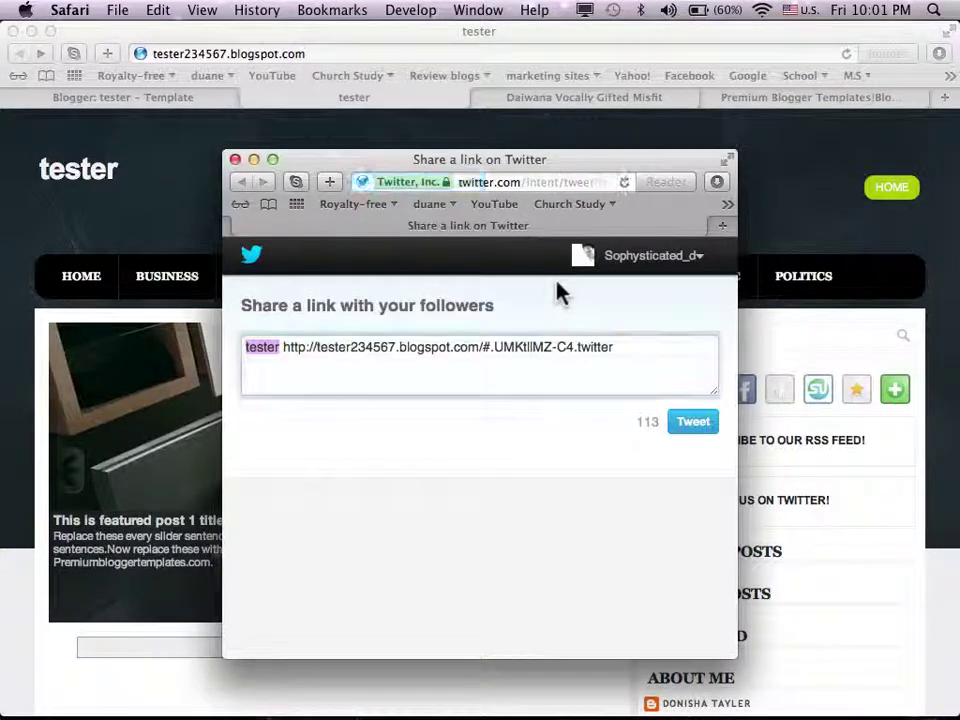
click(235, 160)
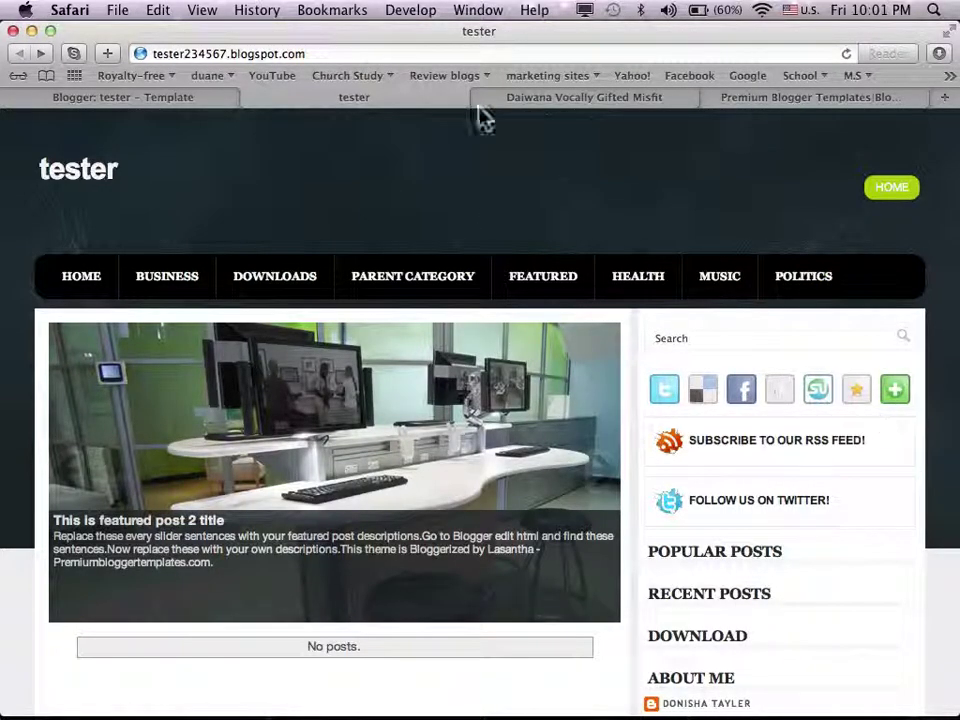
Step: Reopen the Blogger template's HTML for editing, accepting the warning, and search the code for "twitter"
click(220, 100)
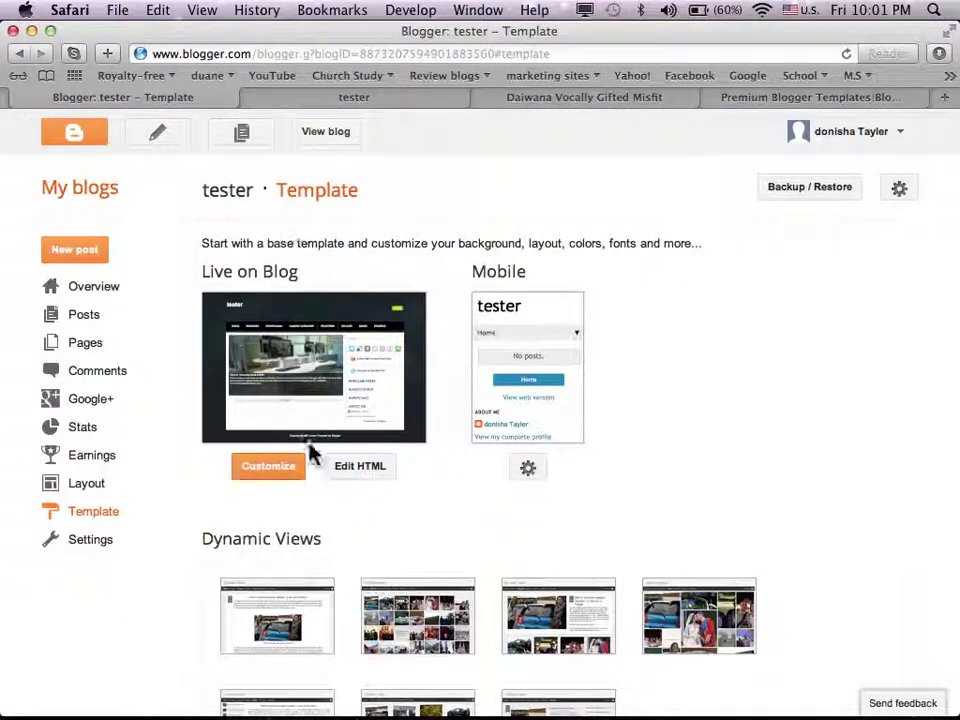
click(366, 466)
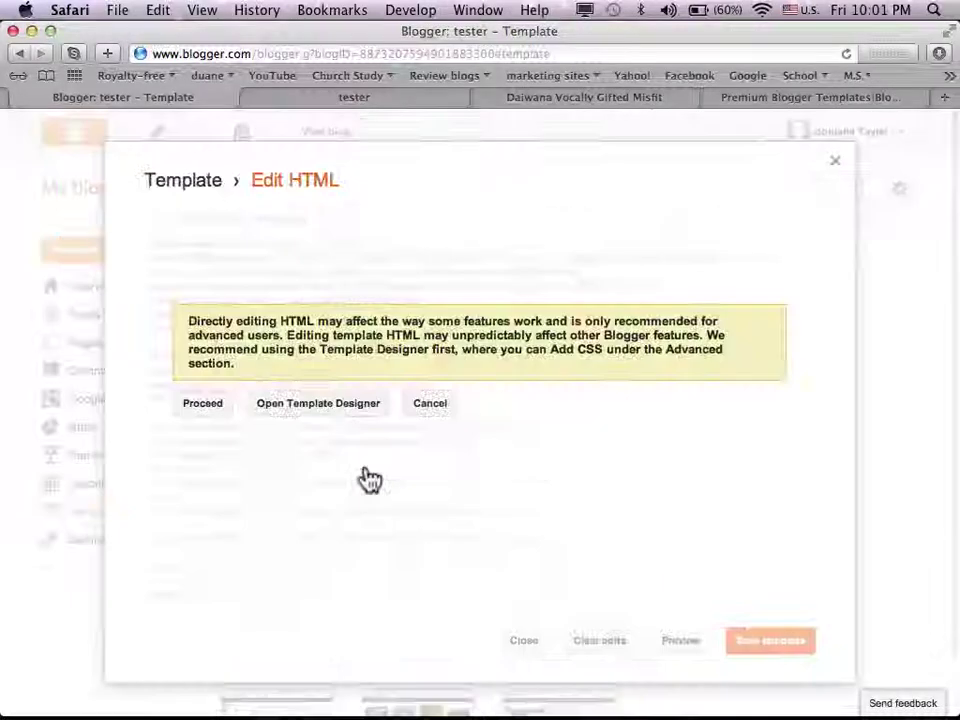
click(210, 405)
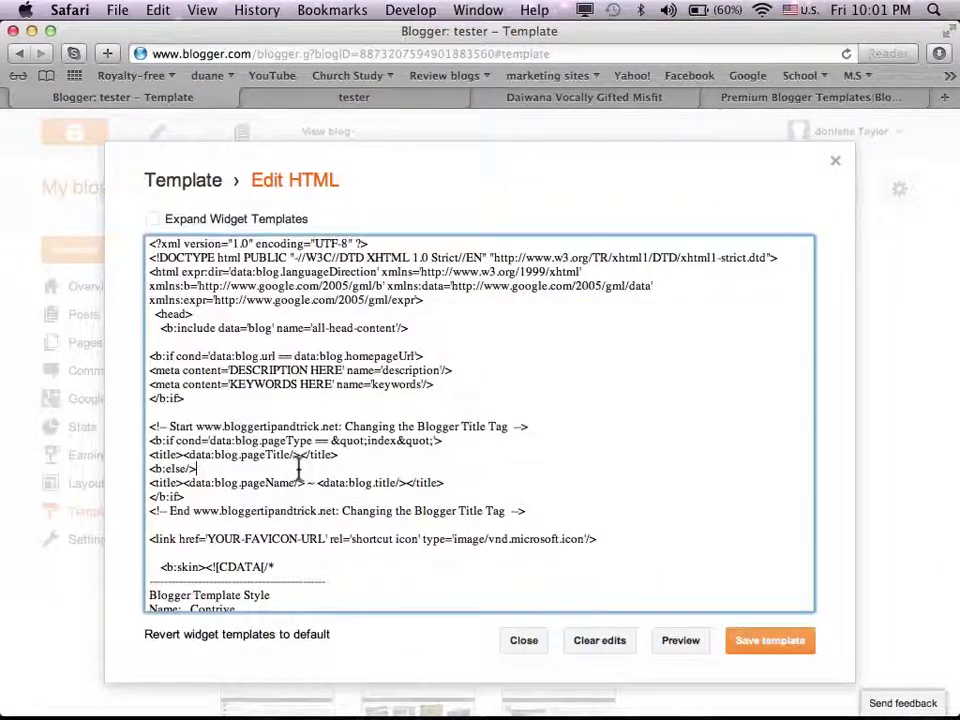
key(super+f)
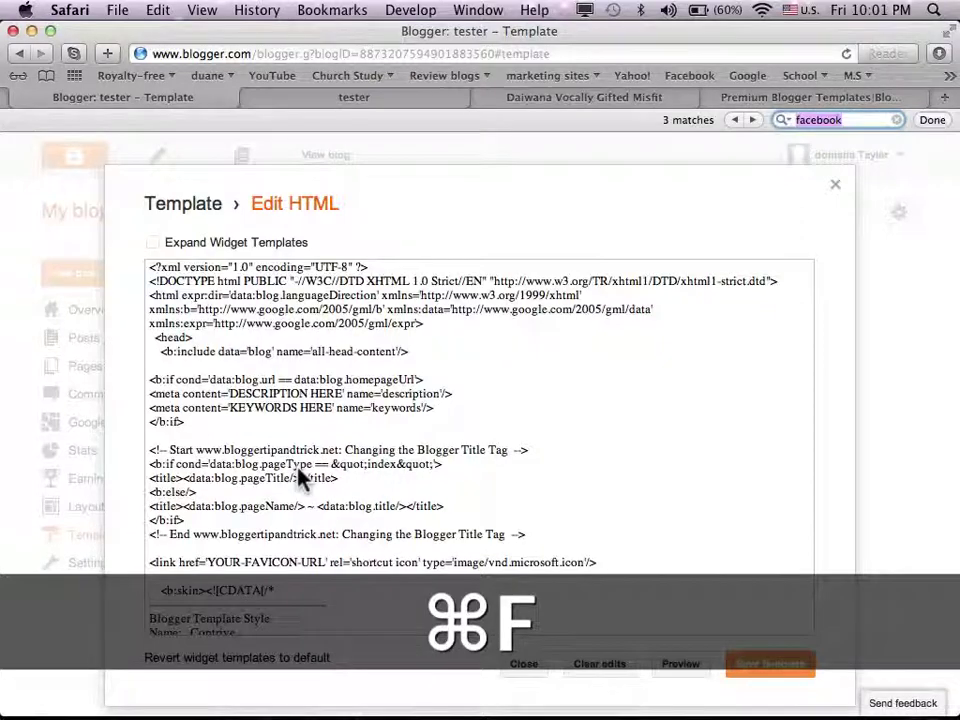
text(twitter)
key(Return)
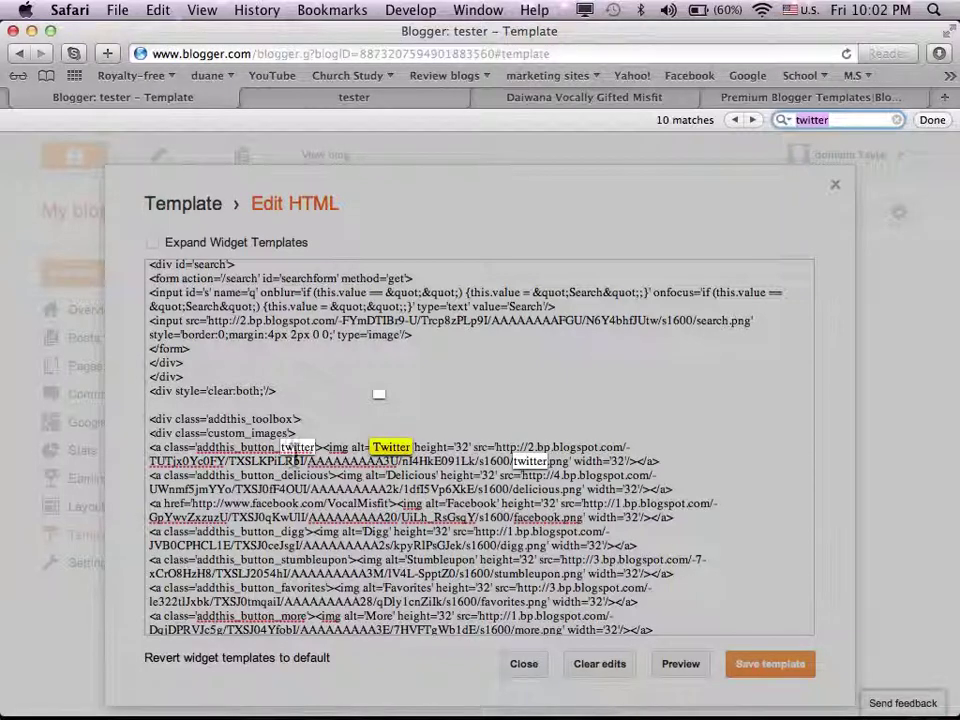
mouse_move(551, 711)
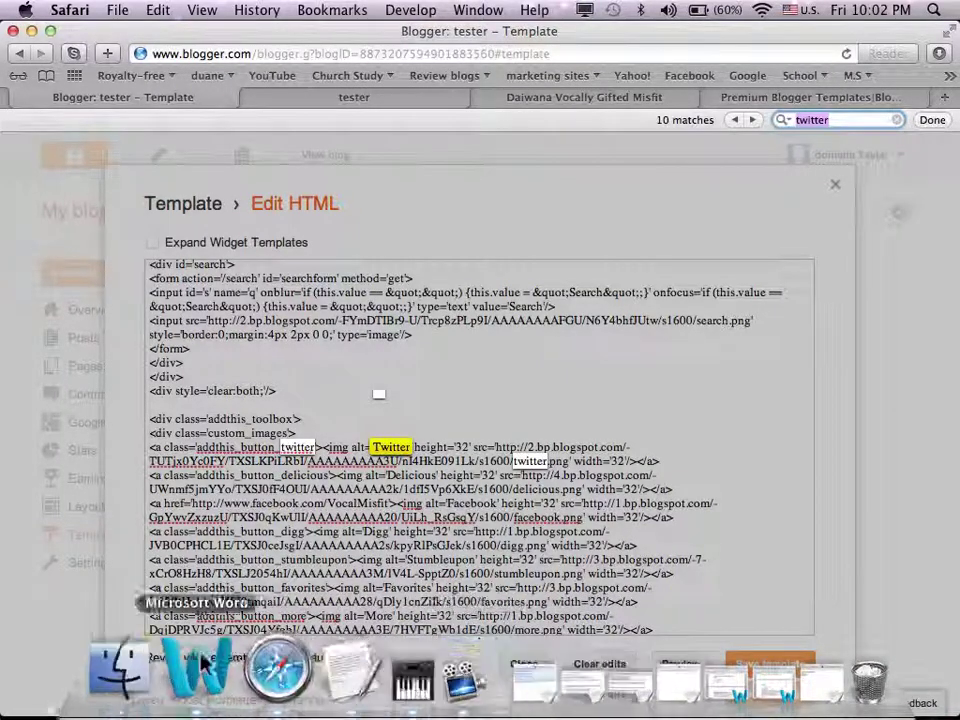
click(294, 660)
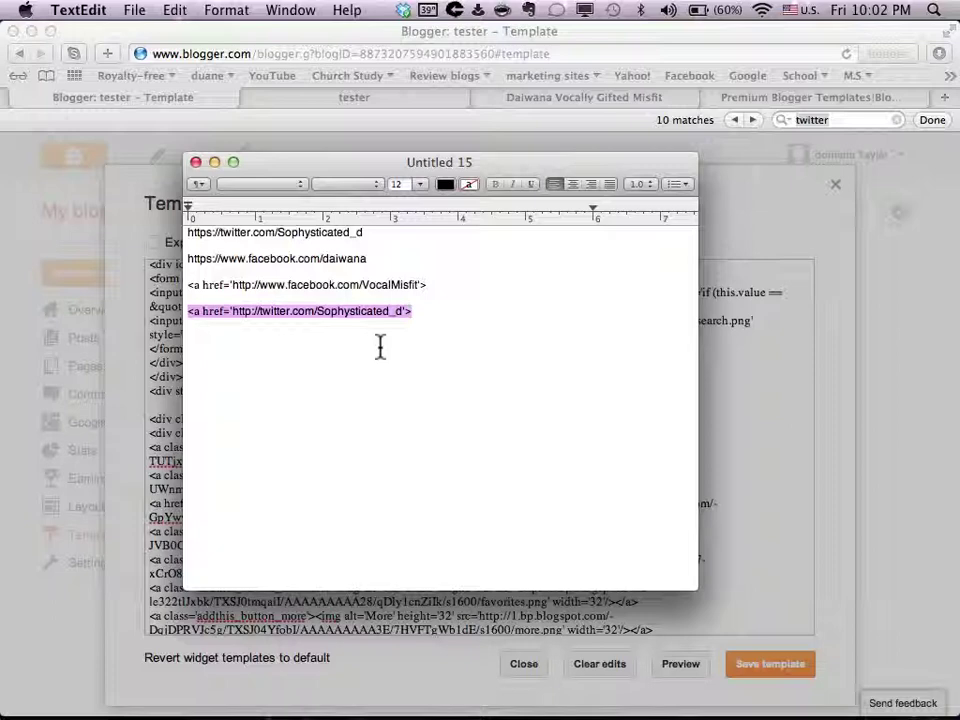
click(380, 347)
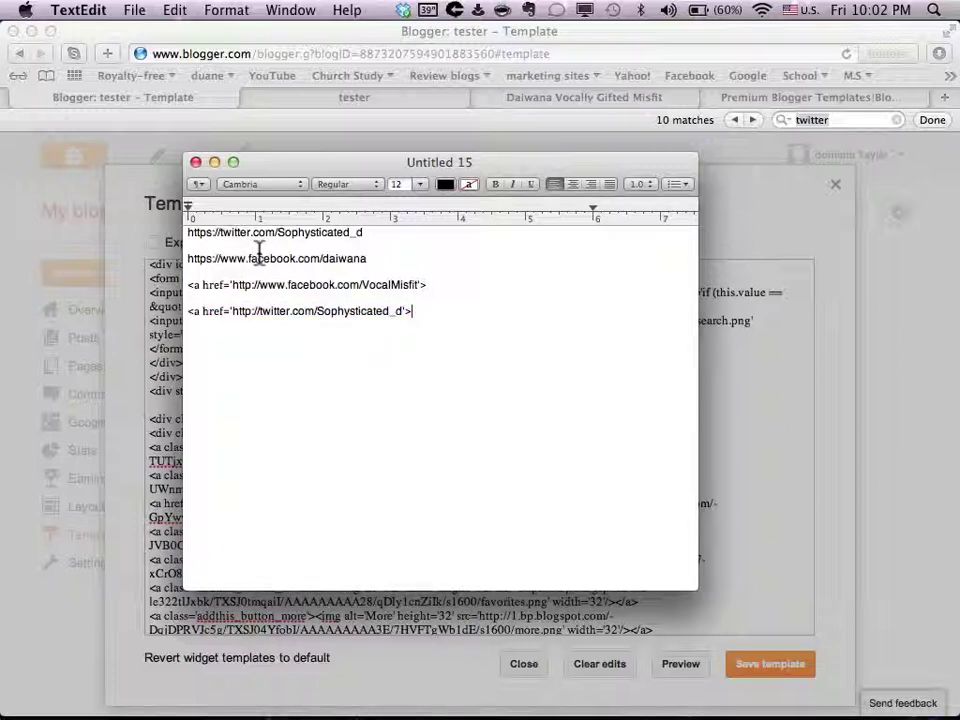
click(175, 172)
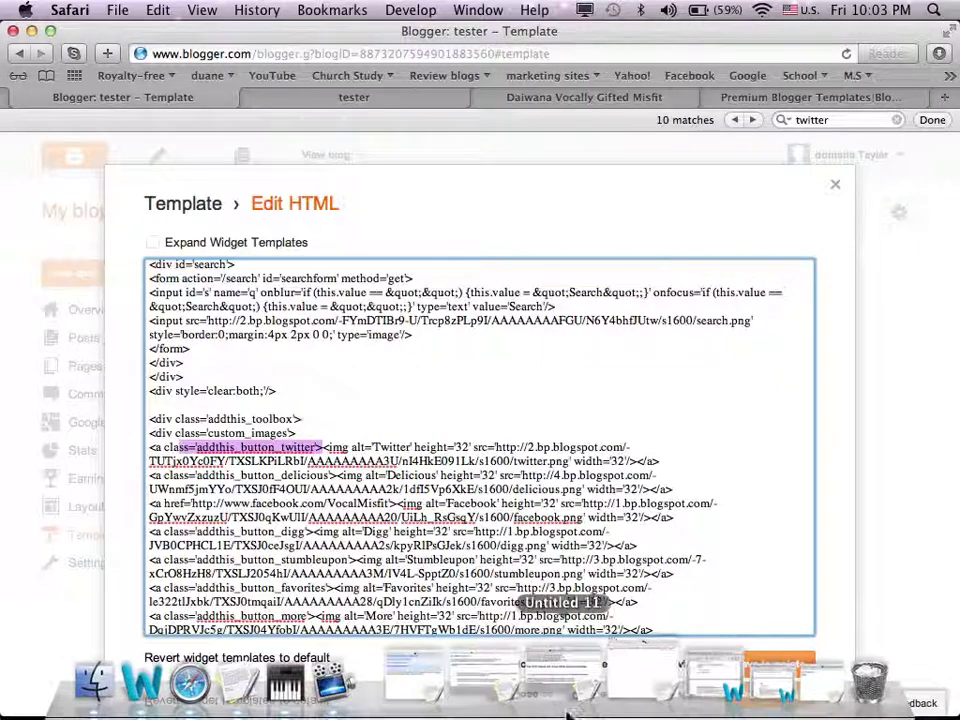
click(298, 675)
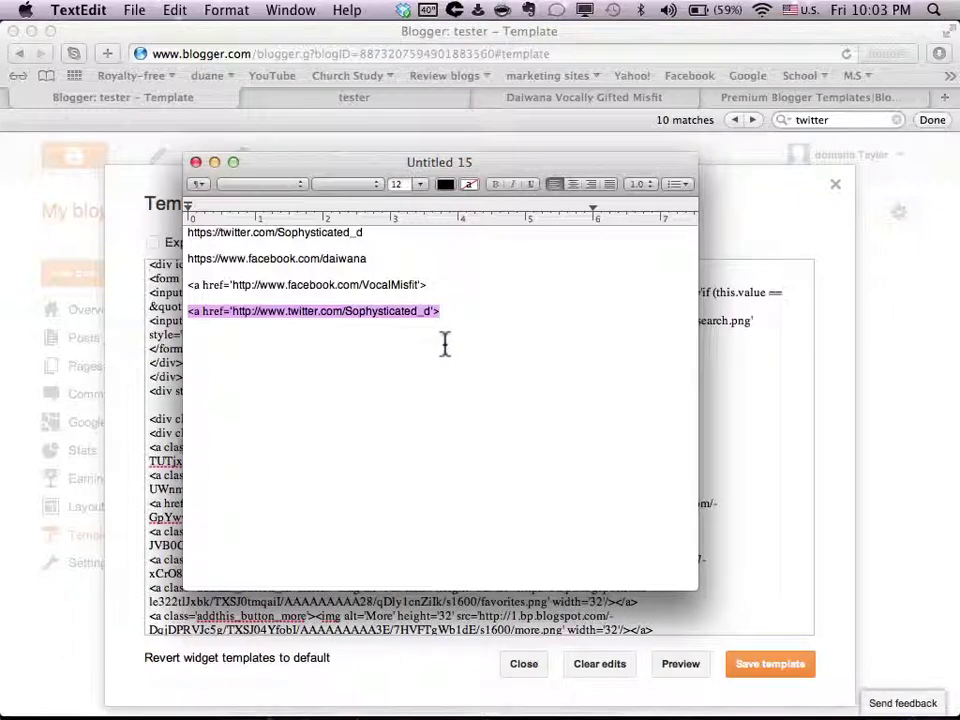
key(super+c)
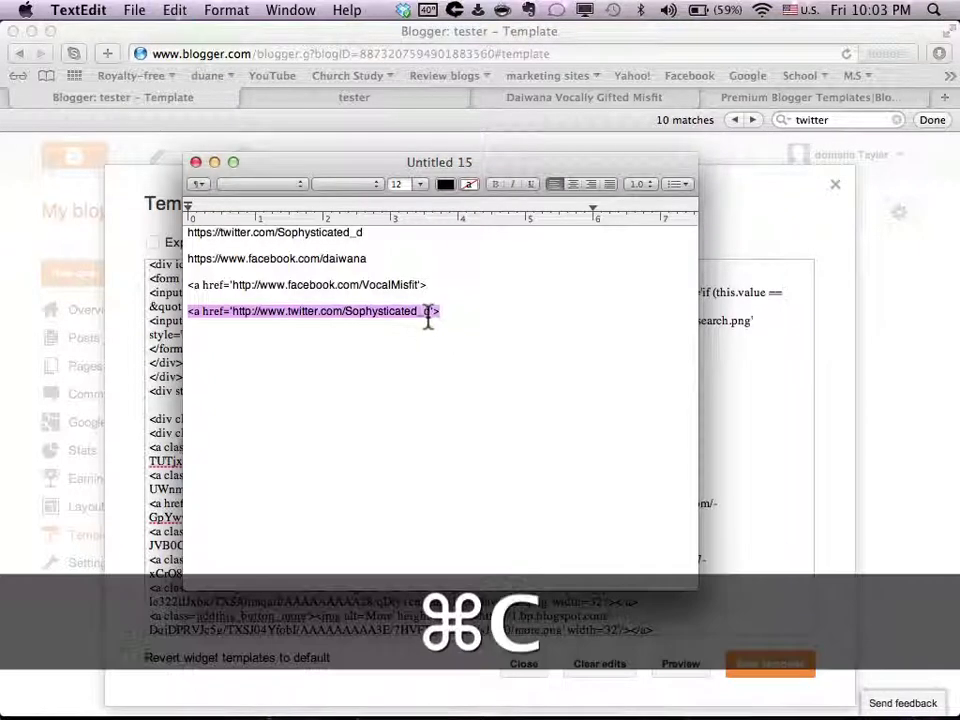
Step: Replace the opening addthis_button_twitter tag in the template code with the copied Twitter profile link tag and save the template
click(746, 428)
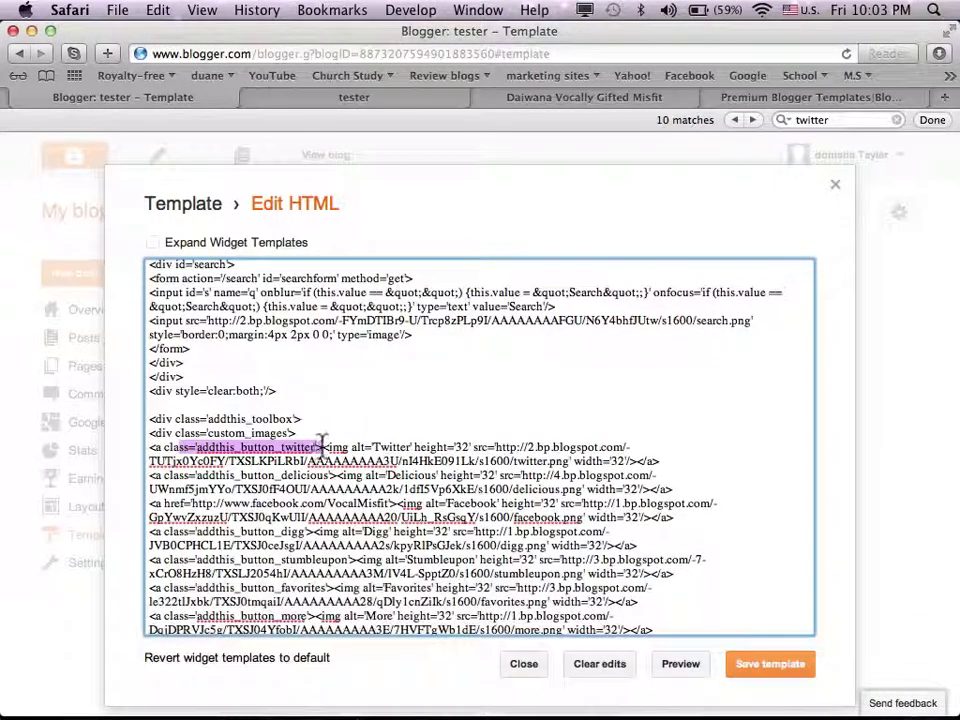
click(316, 440)
drag(320, 446, 145, 447)
key(super+v)
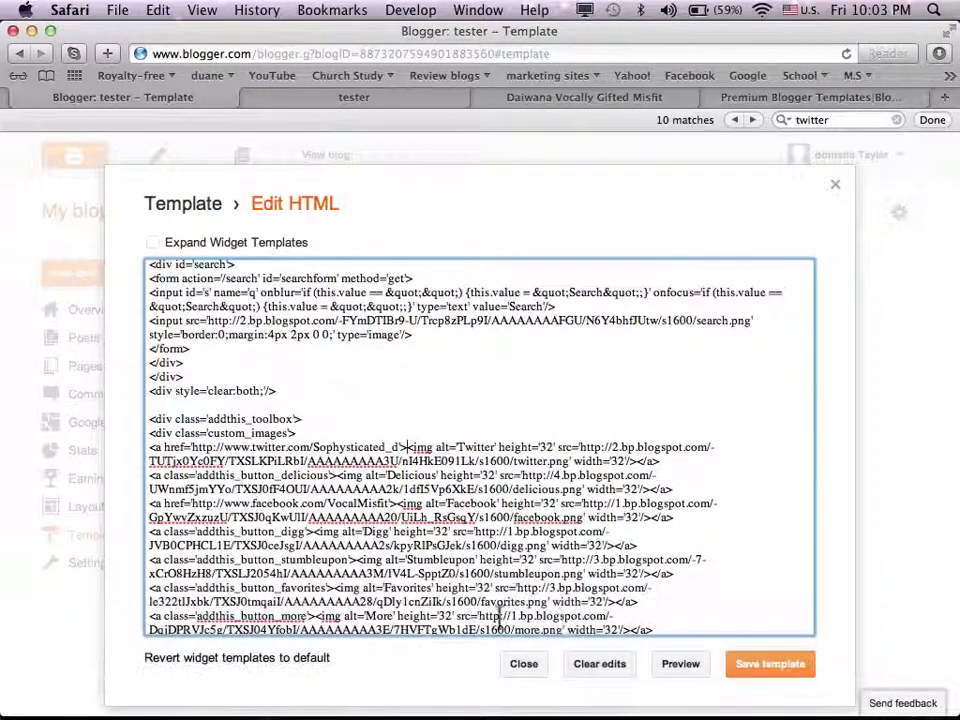
click(768, 664)
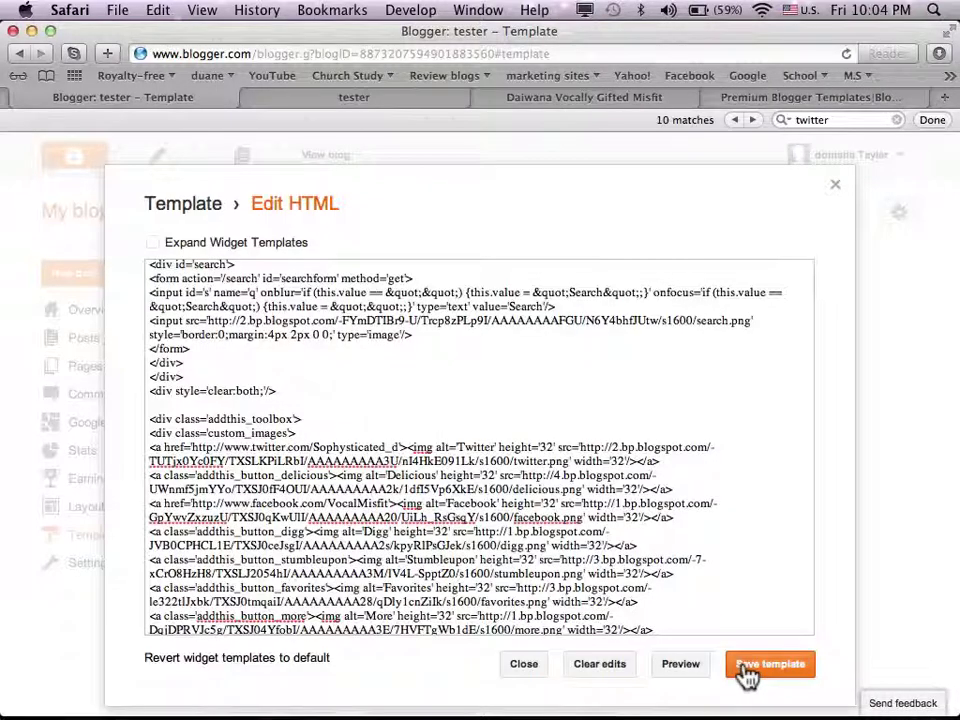
Step: Close the HTML editor and view the live blog, following its Twitter icon to check the profile page
click(524, 664)
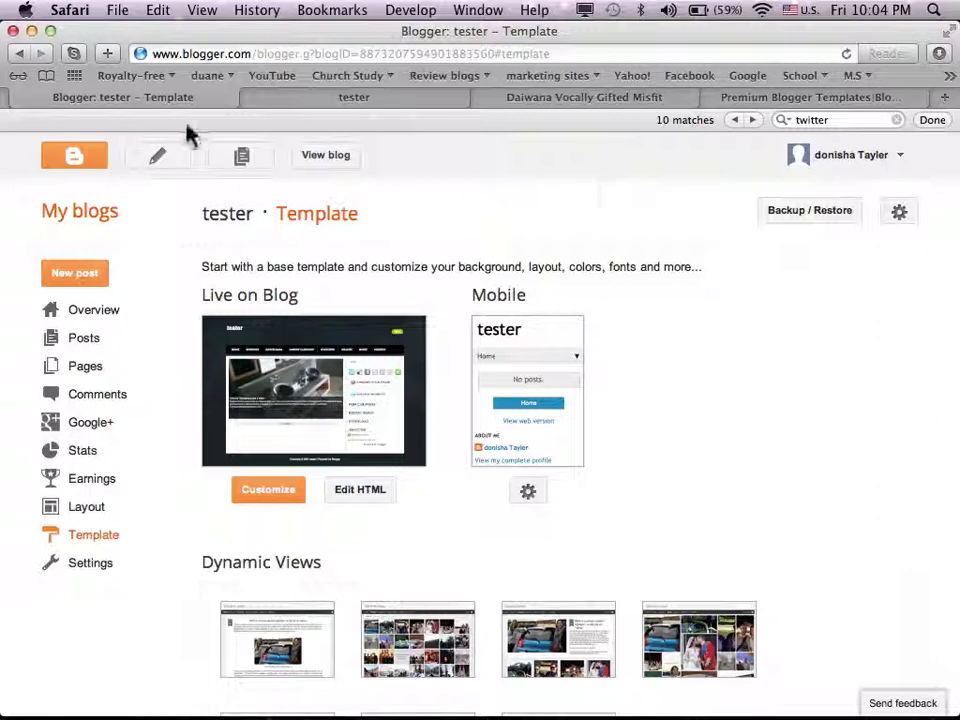
click(318, 158)
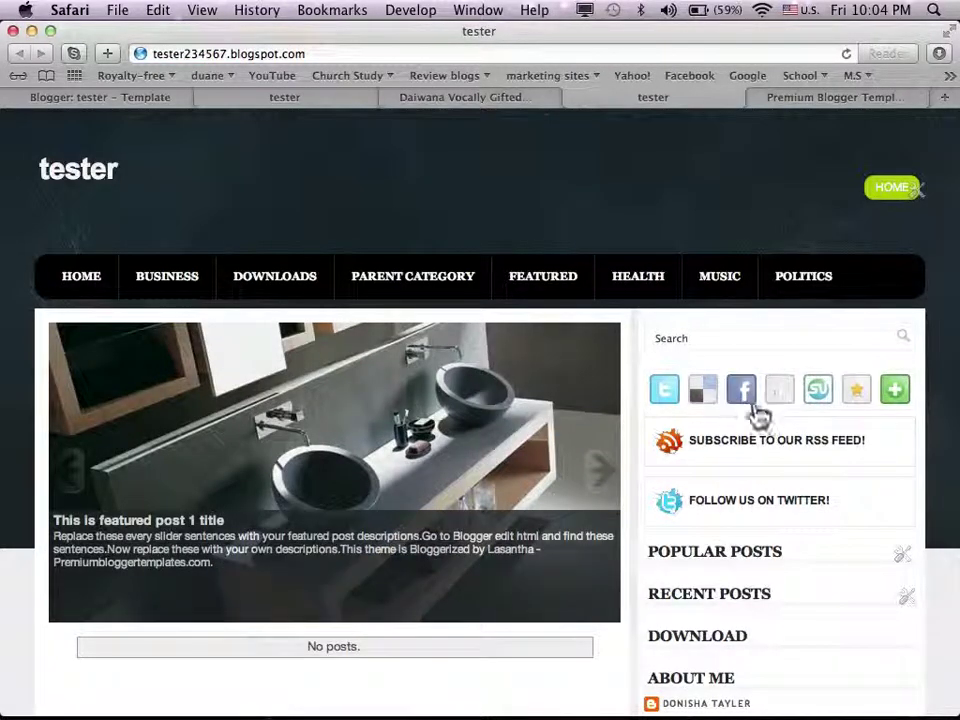
click(672, 401)
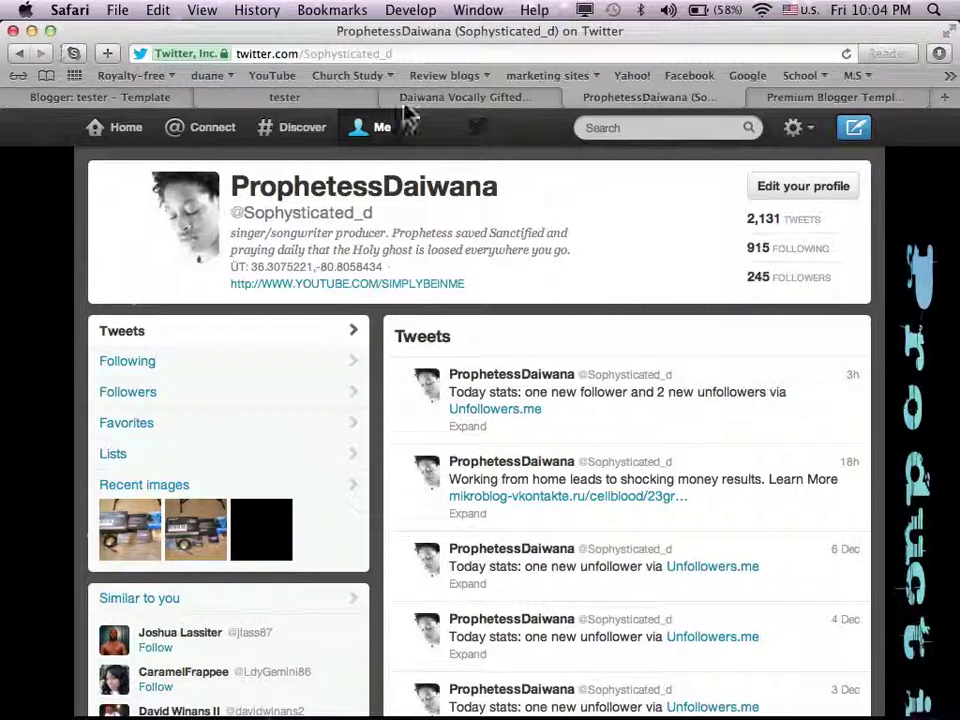
Step: Close the Twitter and Facebook profile pages, check where the blog's StumbleUpon icon leads, and close that page
click(573, 97)
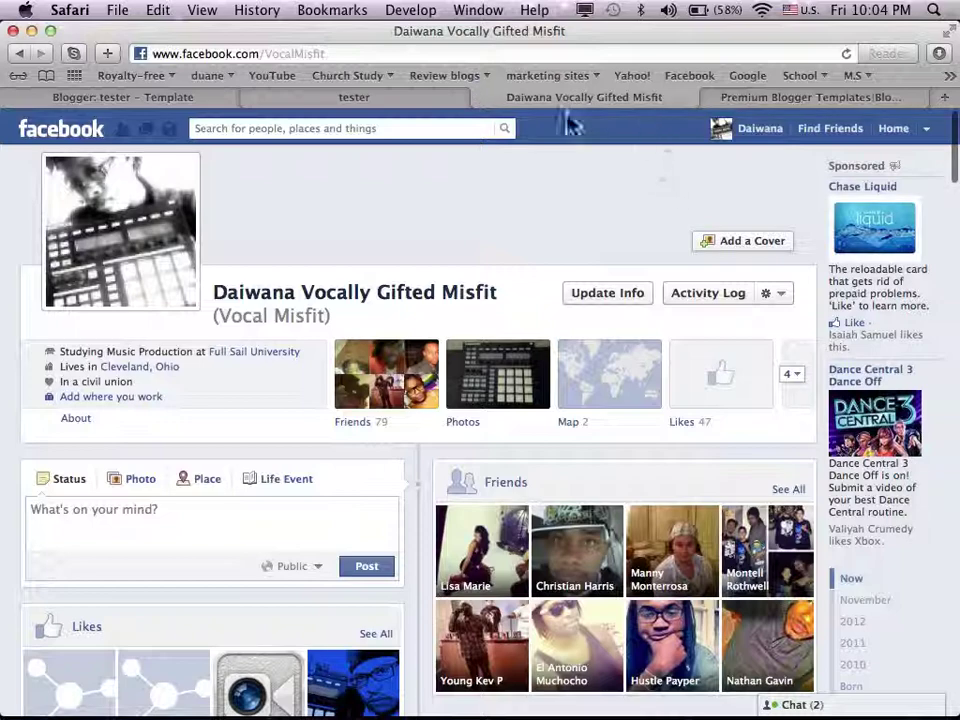
click(481, 97)
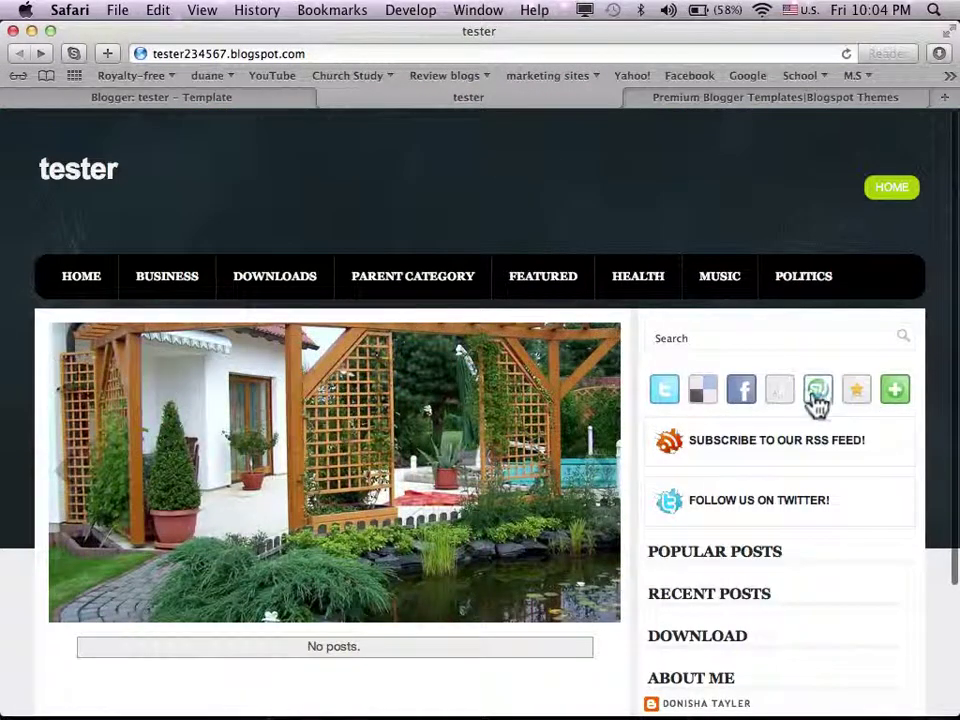
click(816, 402)
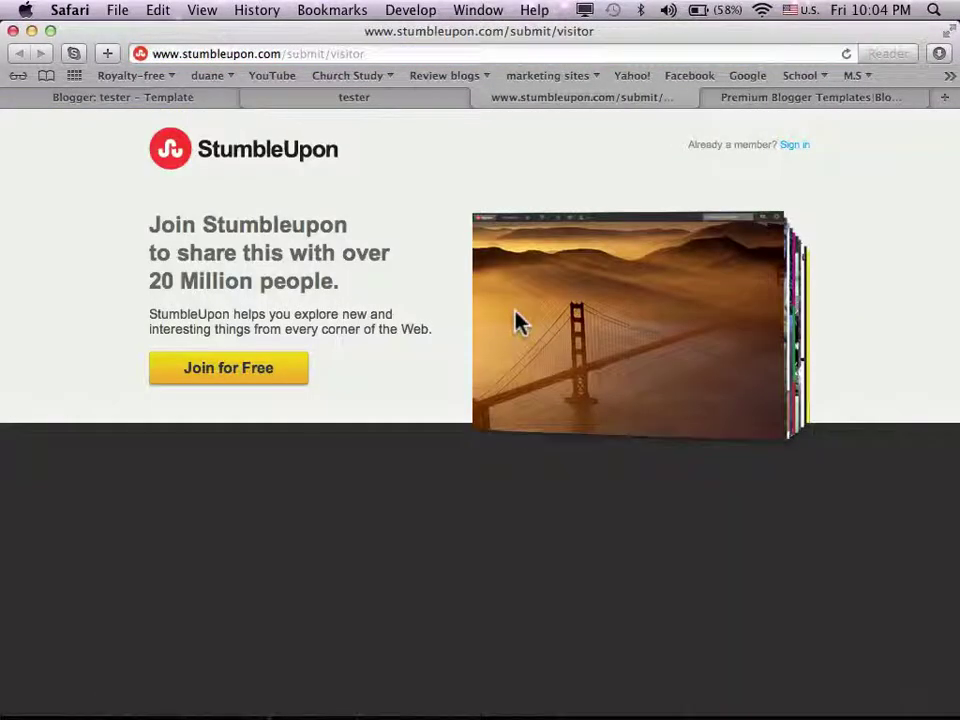
click(479, 98)
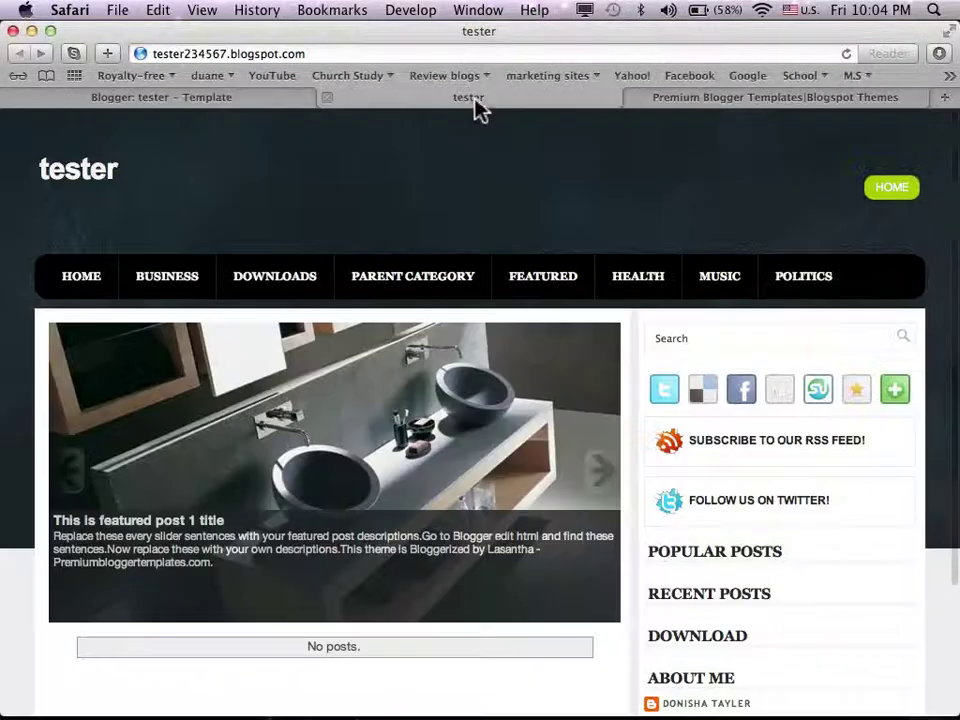
Step: Test the Twitter icon in the already open blog page, close the share window, reload the blog and follow the icon again
click(665, 400)
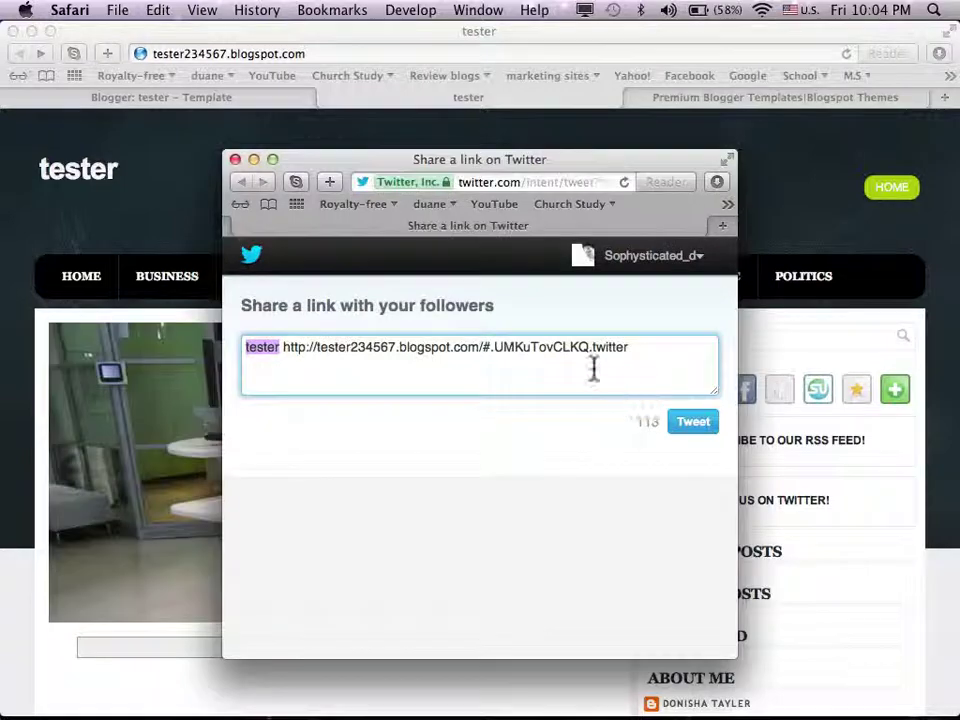
click(235, 161)
key(super)
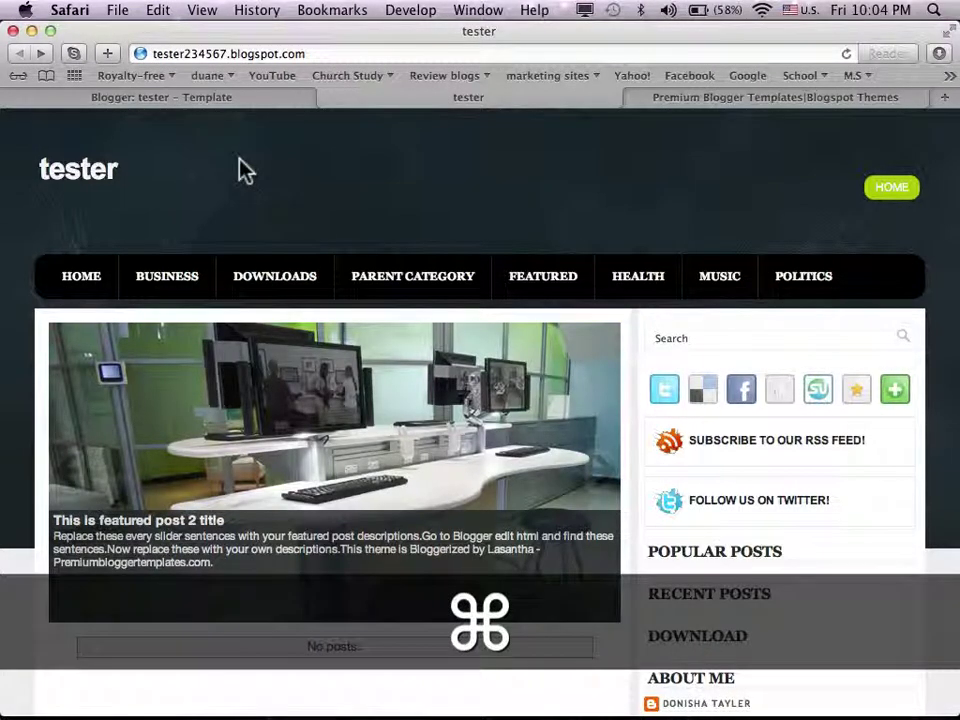
key(super+r)
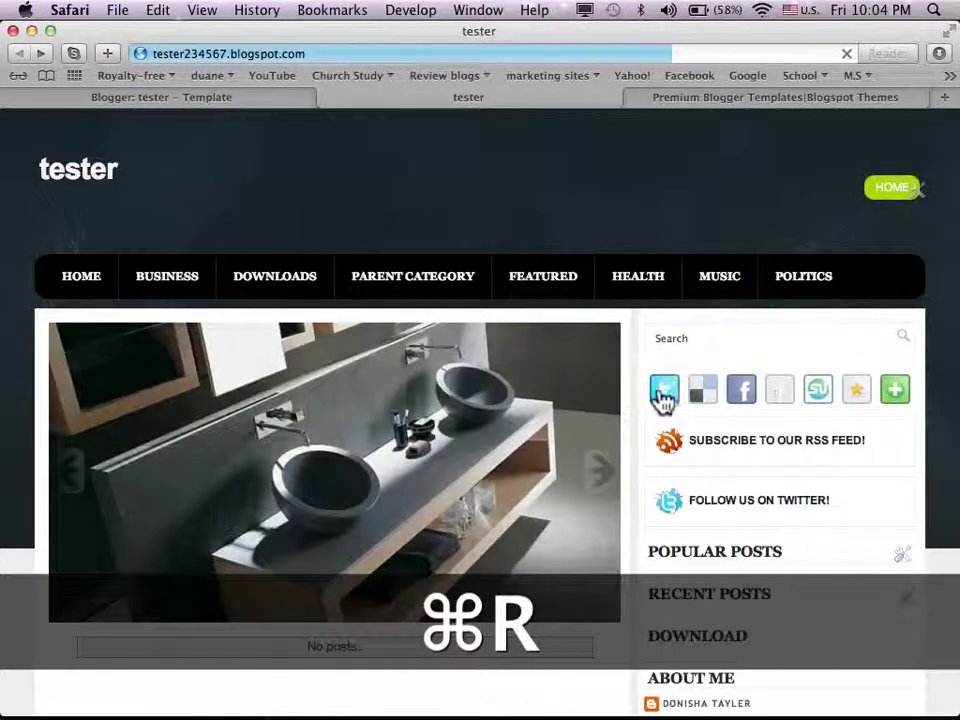
click(664, 396)
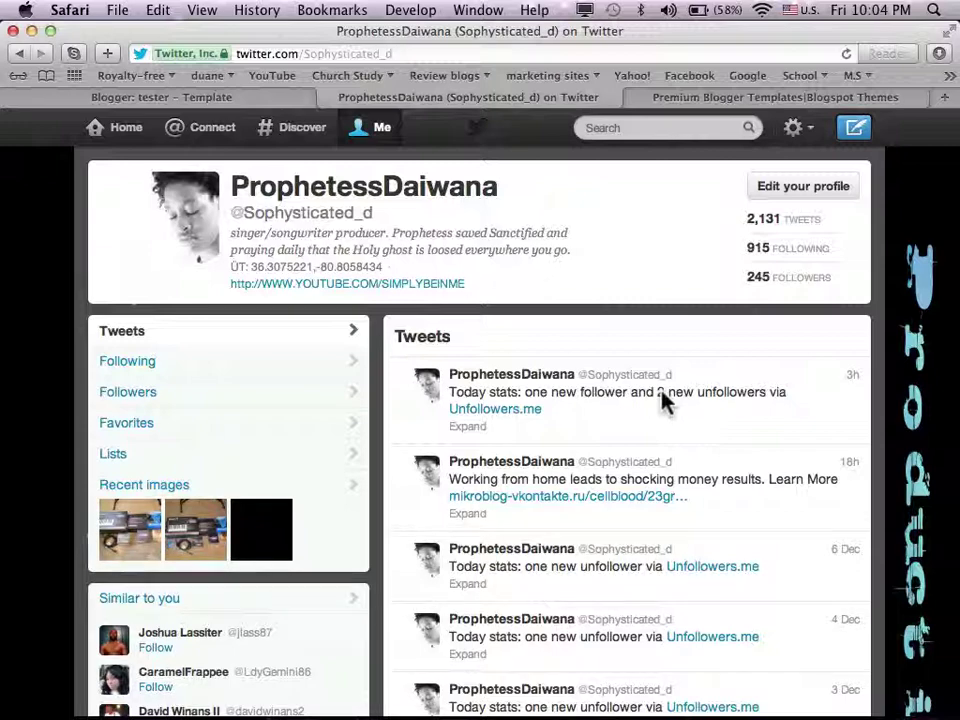
Step: Close the Twitter profile page and minimize the browser, Word and TextEdit note windows
click(329, 99)
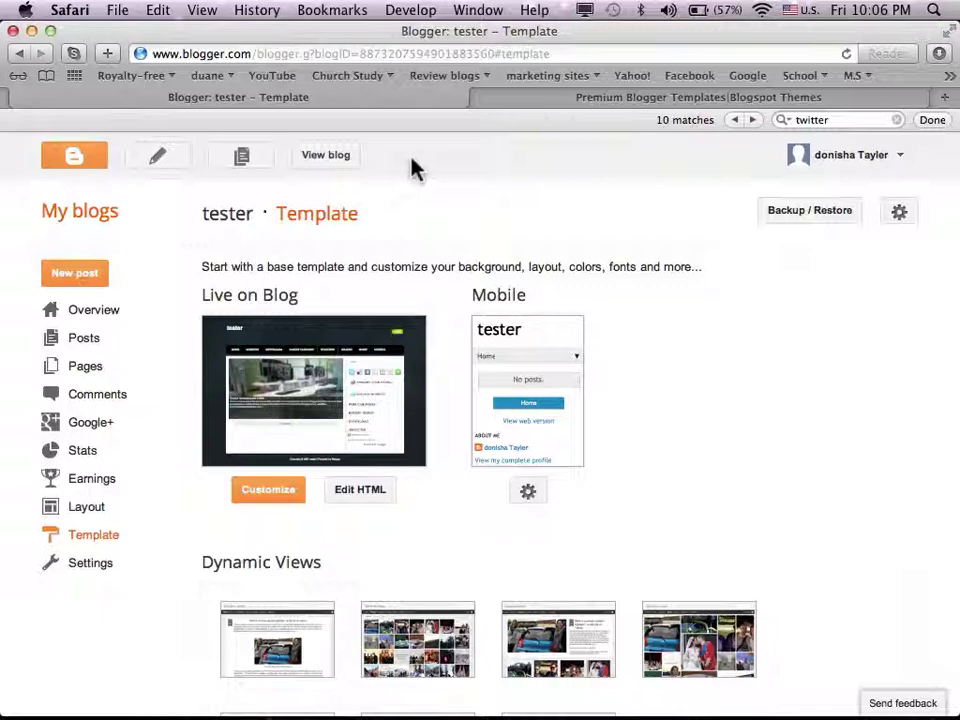
click(32, 31)
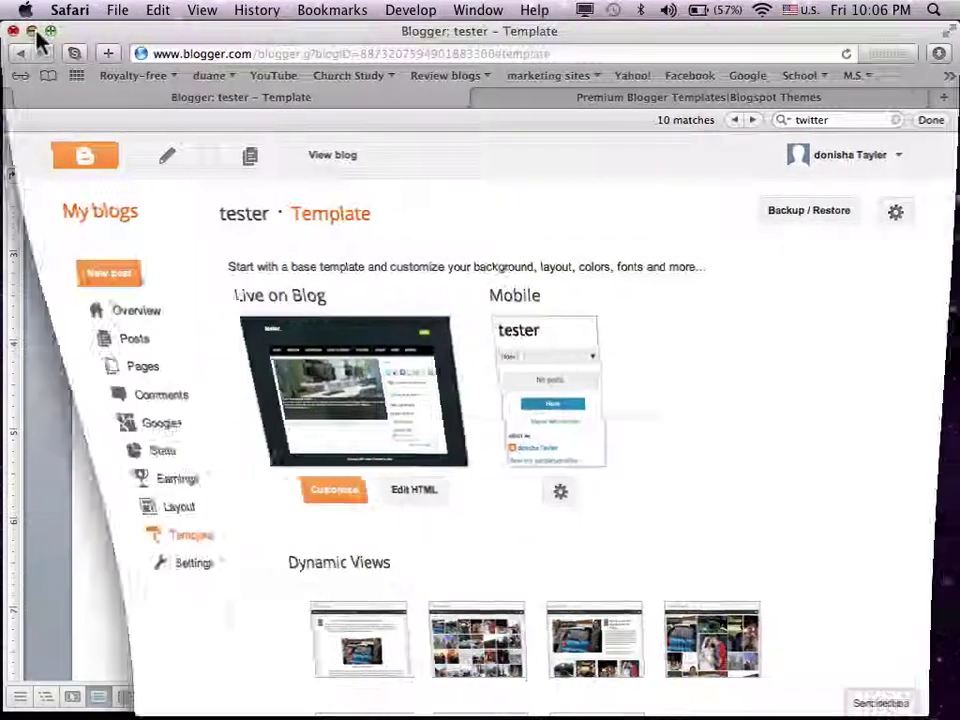
click(32, 30)
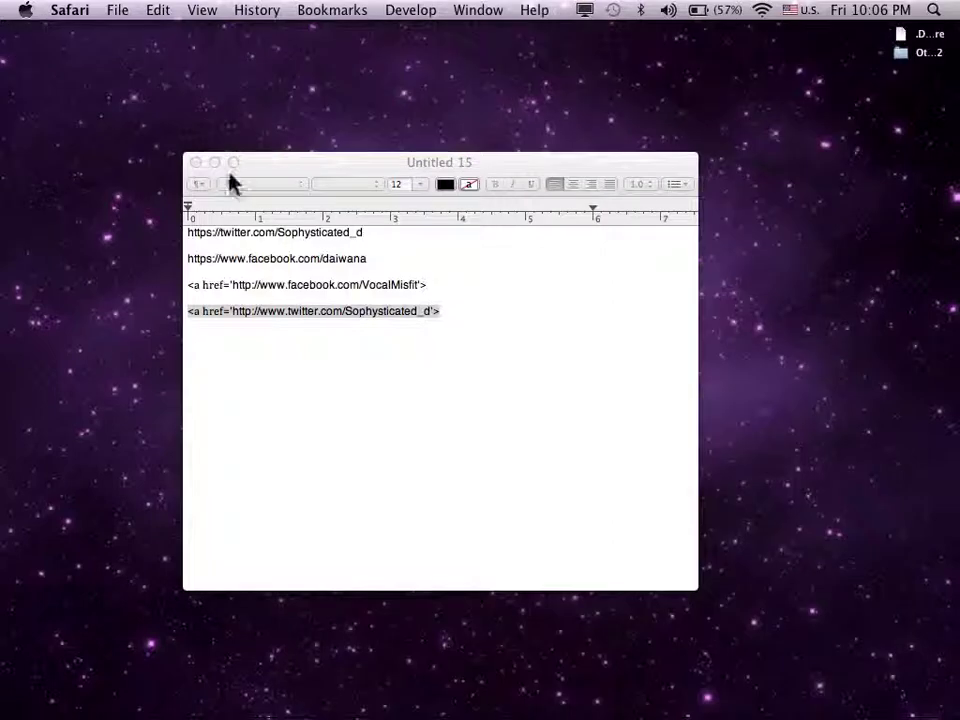
click(214, 163)
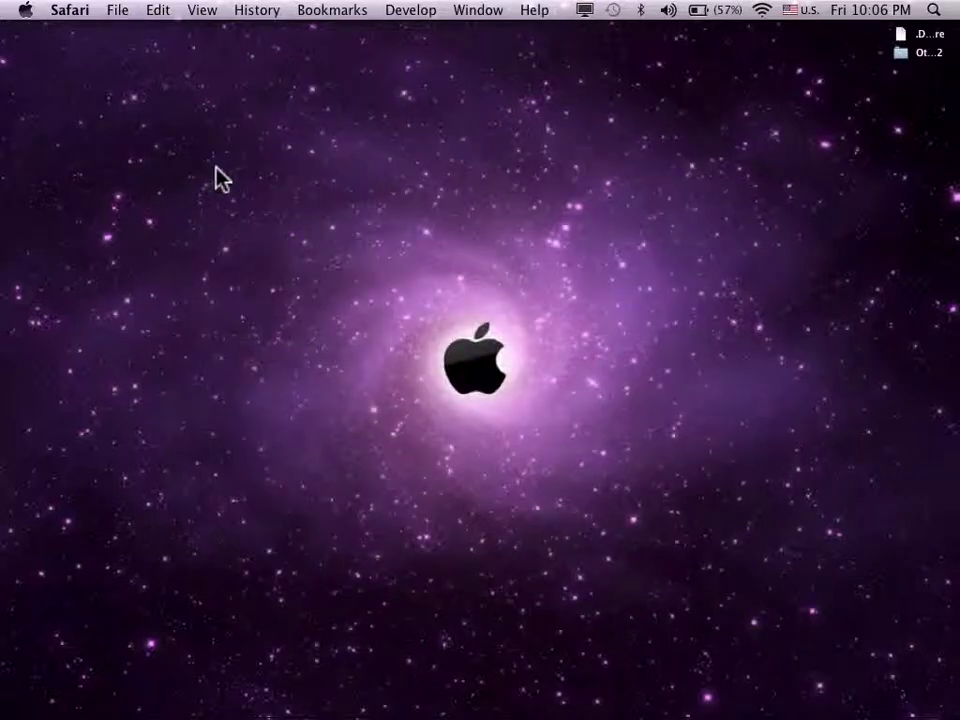